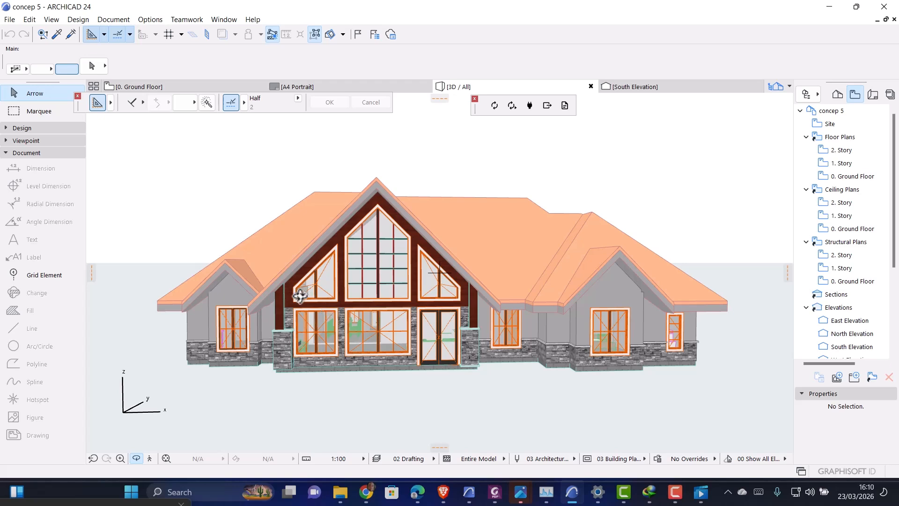
Orbit and zoom the 3D view to a frontal view of the whole house, then capture a screenshot of the screen
{"action": "left_click_drag", "start_coordinate": [301, 293], "coordinate": [333, 327]}
{"action": "scroll", "coordinate": [333, 327], "scroll_direction": "down", "scroll_amount": 3}
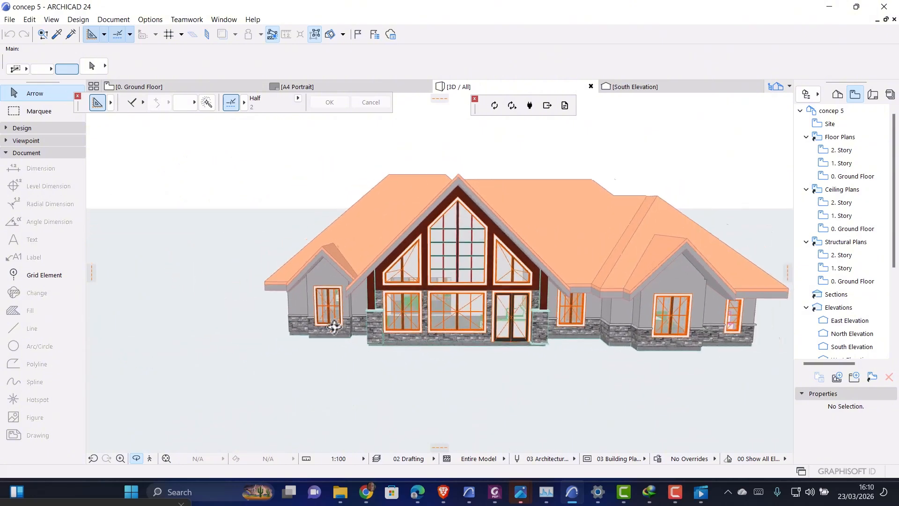
{"action": "scroll", "coordinate": [527, 356], "scroll_direction": "down", "scroll_amount": 4}
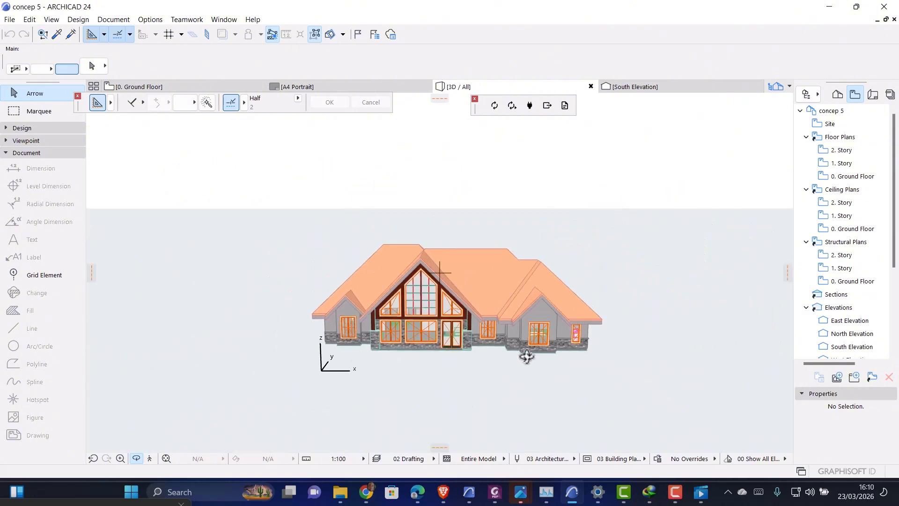
{"action": "scroll", "coordinate": [578, 383], "scroll_direction": "up", "scroll_amount": 5}
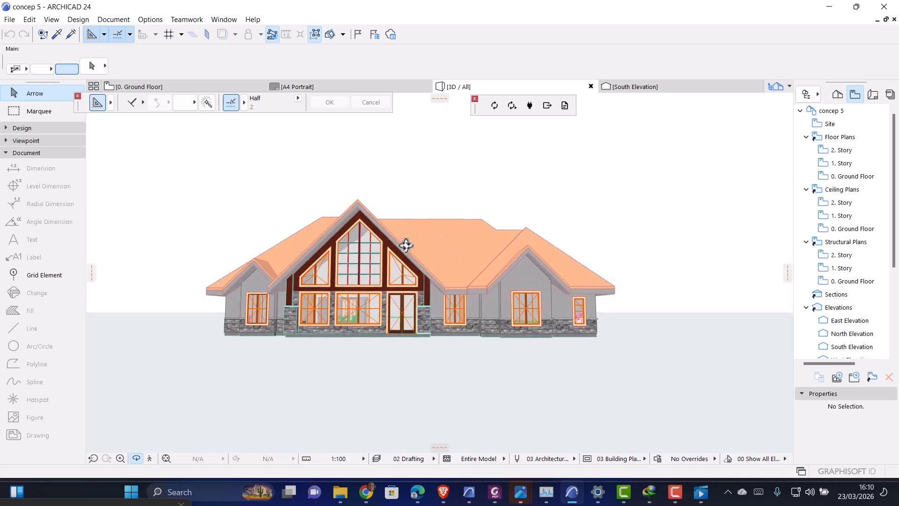
{"action": "left_click_drag", "start_coordinate": [406, 245], "coordinate": [431, 265]}
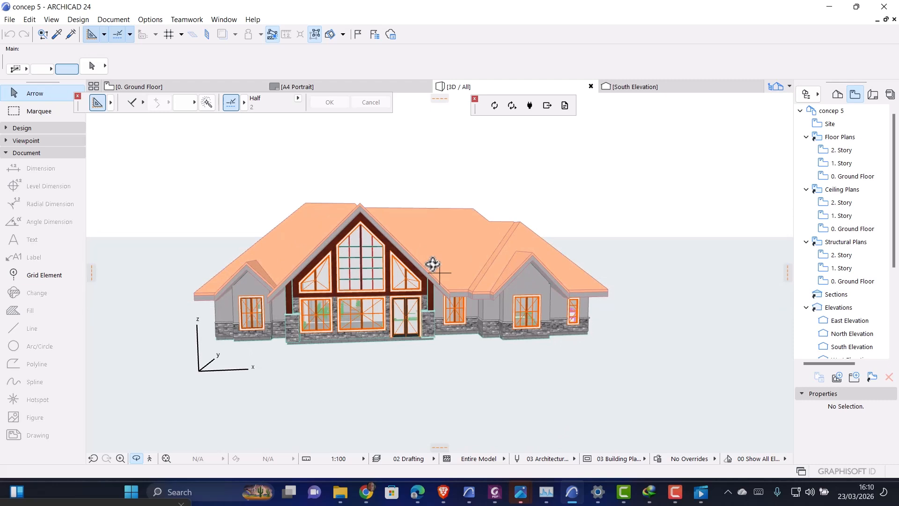
{"action": "scroll", "coordinate": [518, 298], "scroll_direction": "up", "scroll_amount": 1}
{"action": "left_click_drag", "start_coordinate": [520, 298], "coordinate": [568, 286]}
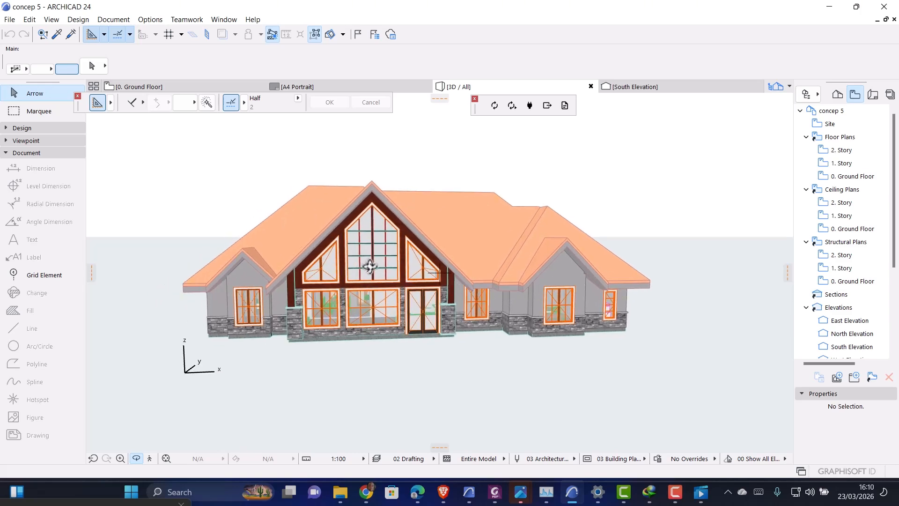
{"action": "left_click_drag", "start_coordinate": [370, 267], "coordinate": [484, 293]}
{"action": "scroll", "coordinate": [484, 293], "scroll_direction": "up", "scroll_amount": 3}
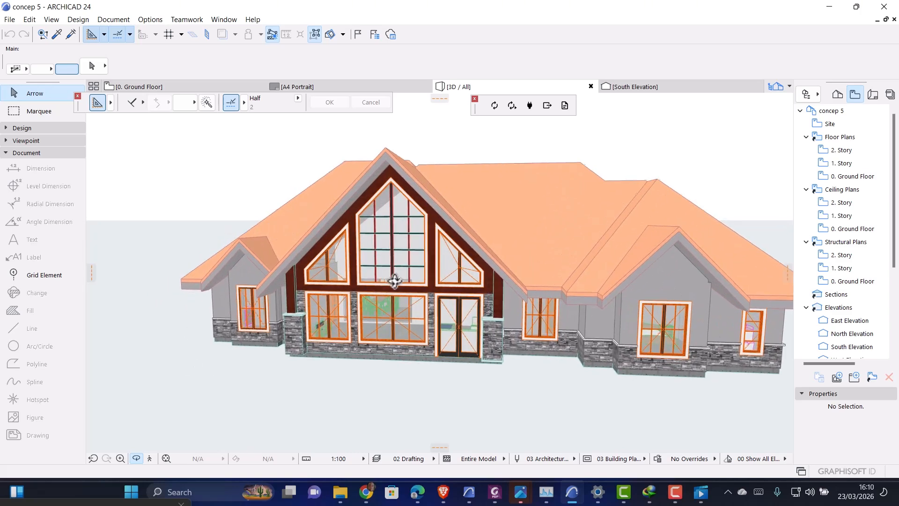
{"action": "left_click_drag", "start_coordinate": [394, 281], "coordinate": [406, 282]}
{"action": "scroll", "coordinate": [444, 287], "scroll_direction": "down", "scroll_amount": 2}
{"action": "scroll", "coordinate": [391, 259], "scroll_direction": "up", "scroll_amount": 1}
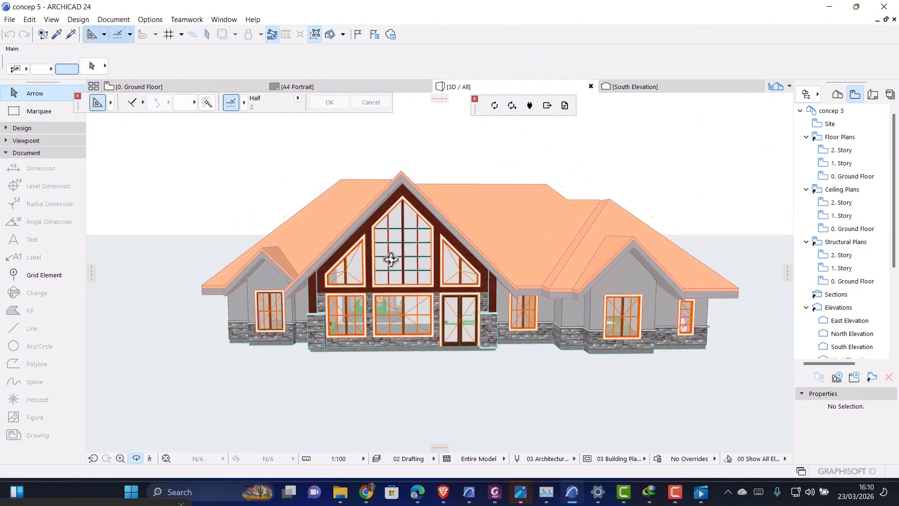
{"action": "scroll", "coordinate": [391, 259], "scroll_direction": "up", "scroll_amount": 2}
{"action": "scroll", "coordinate": [402, 206], "scroll_direction": "down", "scroll_amount": 2}
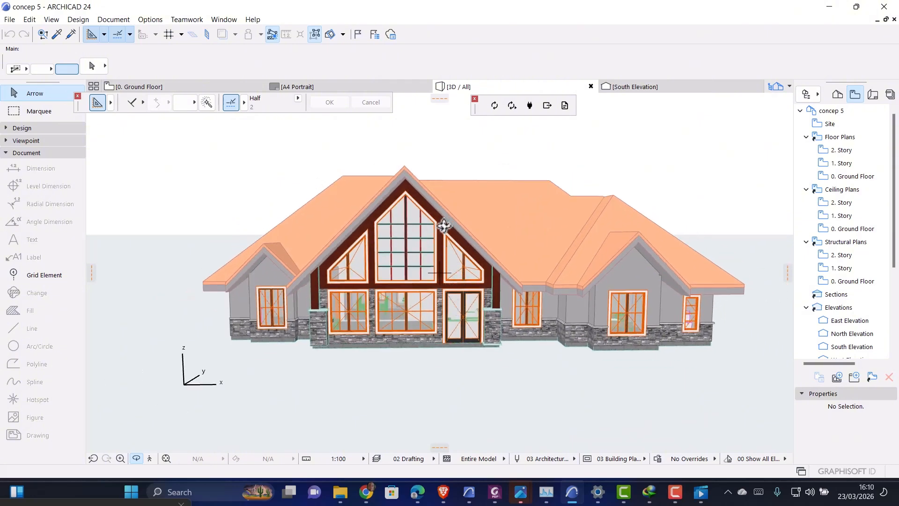
{"action": "scroll", "coordinate": [427, 263], "scroll_direction": "up", "scroll_amount": 2}
{"action": "scroll", "coordinate": [389, 250], "scroll_direction": "down", "scroll_amount": 1}
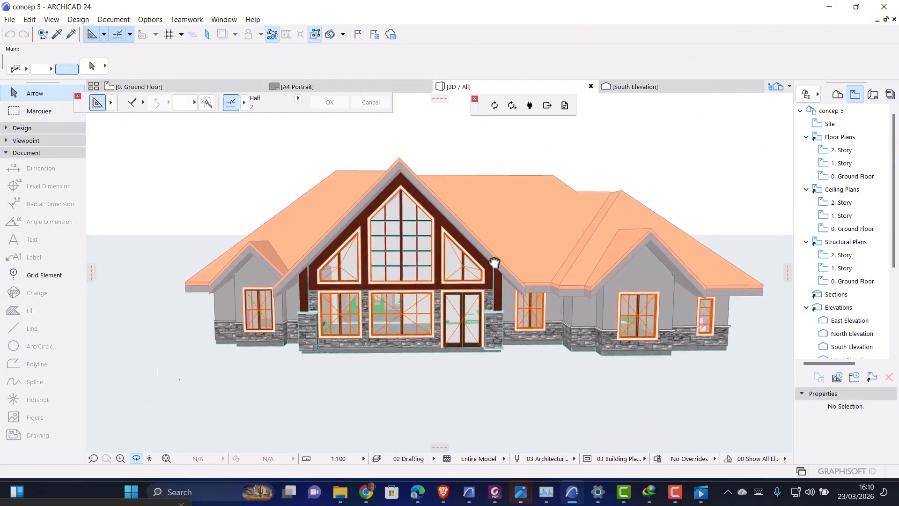
{"action": "scroll", "coordinate": [469, 255], "scroll_direction": "up", "scroll_amount": 3}
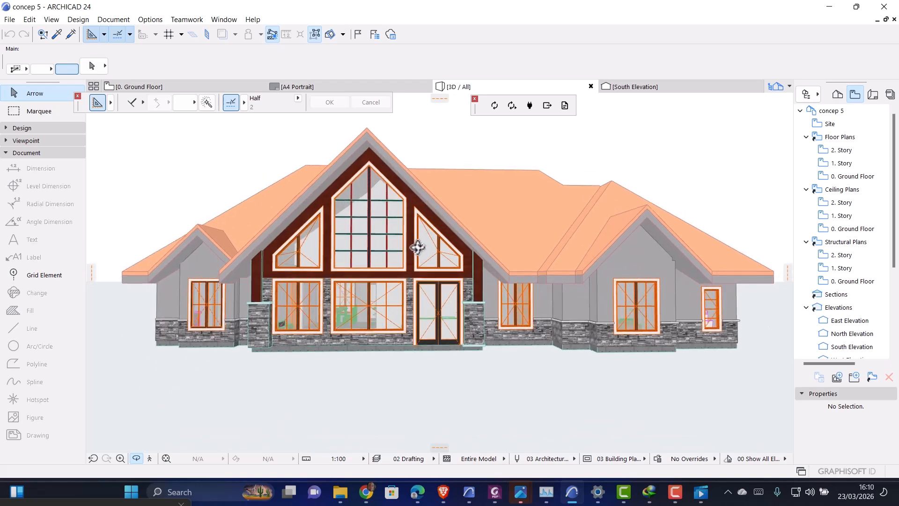
{"action": "left_click_drag", "start_coordinate": [415, 248], "coordinate": [414, 246]}
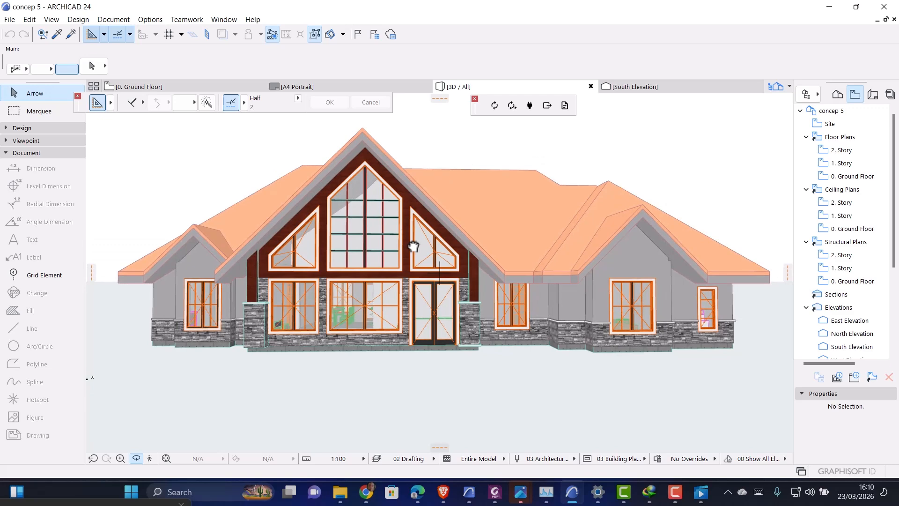
{"action": "key", "text": "super"}
{"action": "left_click", "coordinate": [745, 245]}
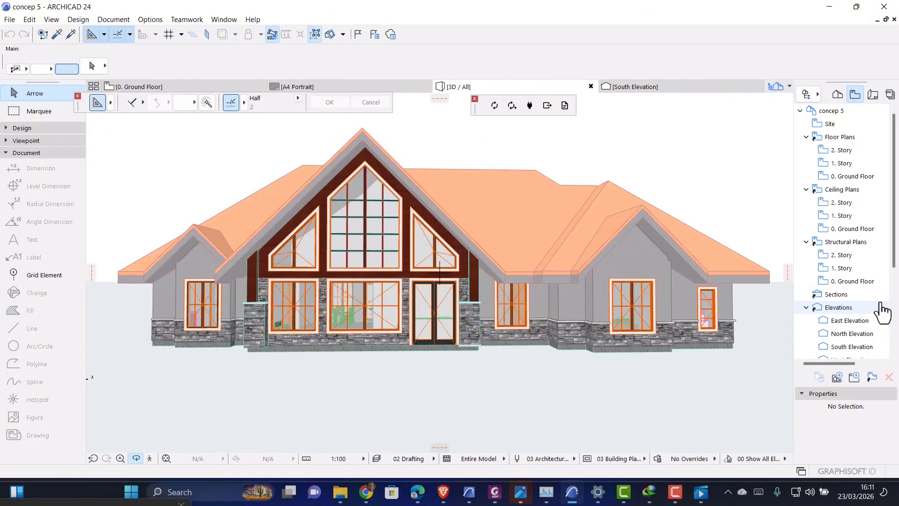
{"action": "left_click", "coordinate": [417, 492]}
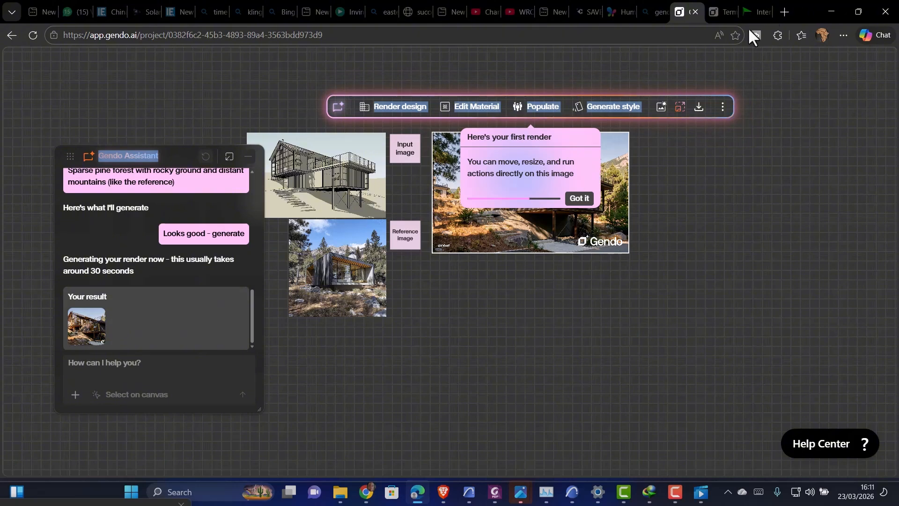
{"action": "left_click", "coordinate": [831, 10]}
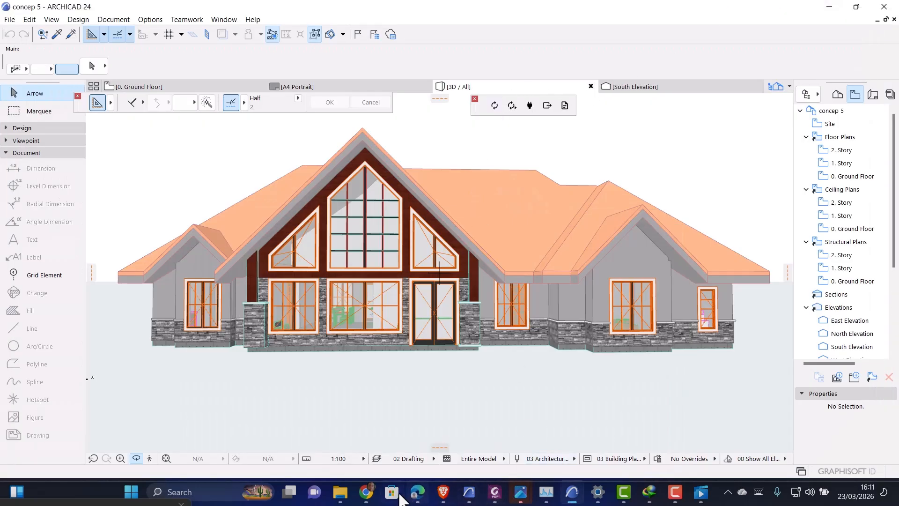
Switch to Chrome and open gemini.google.com in a new tab
{"action": "left_click", "coordinate": [367, 492]}
{"action": "left_click", "coordinate": [487, 11]}
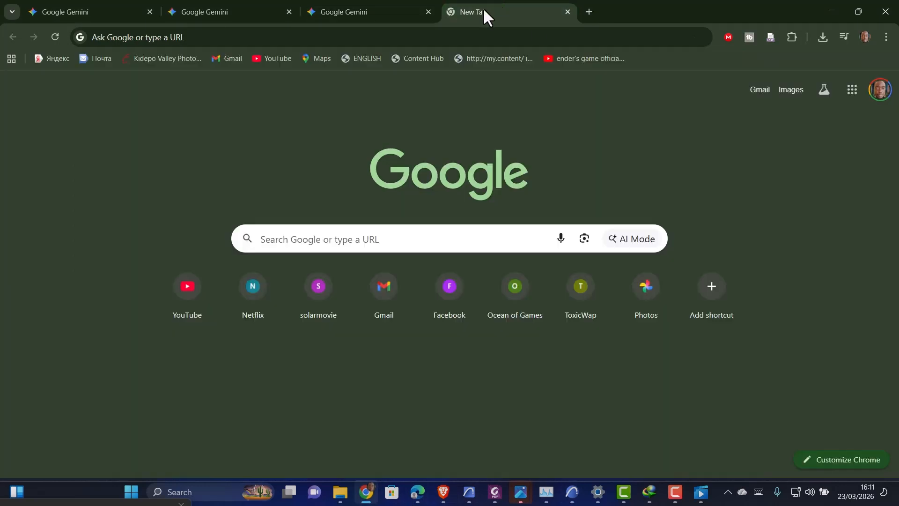
{"action": "left_click", "coordinate": [141, 37]}
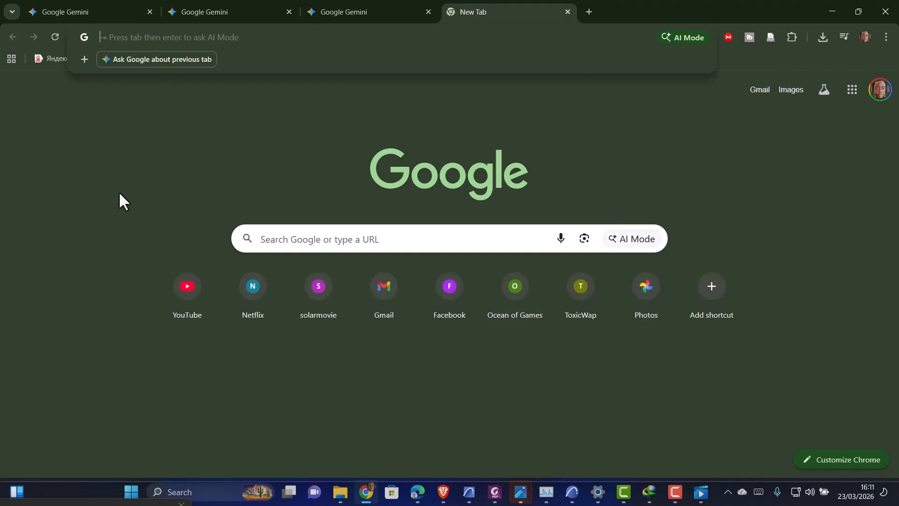
{"action": "type", "text": "ge"}
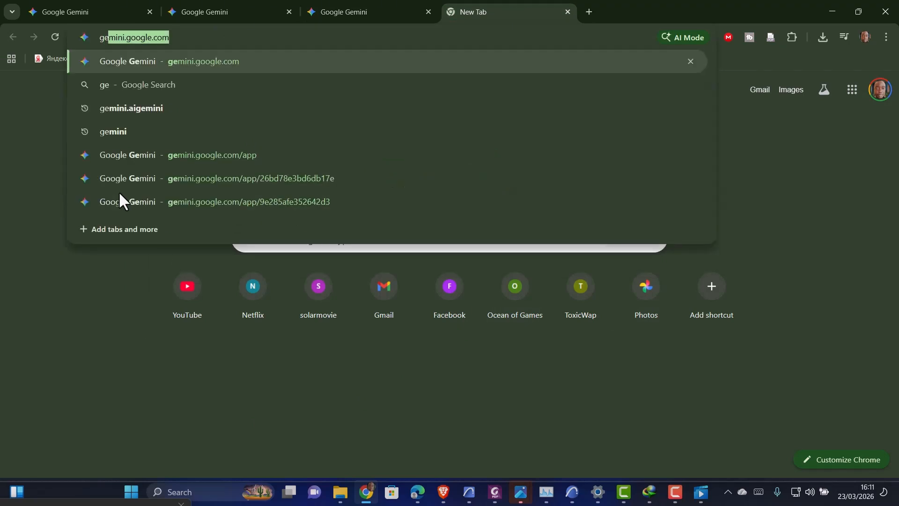
{"action": "key", "text": "Right"}
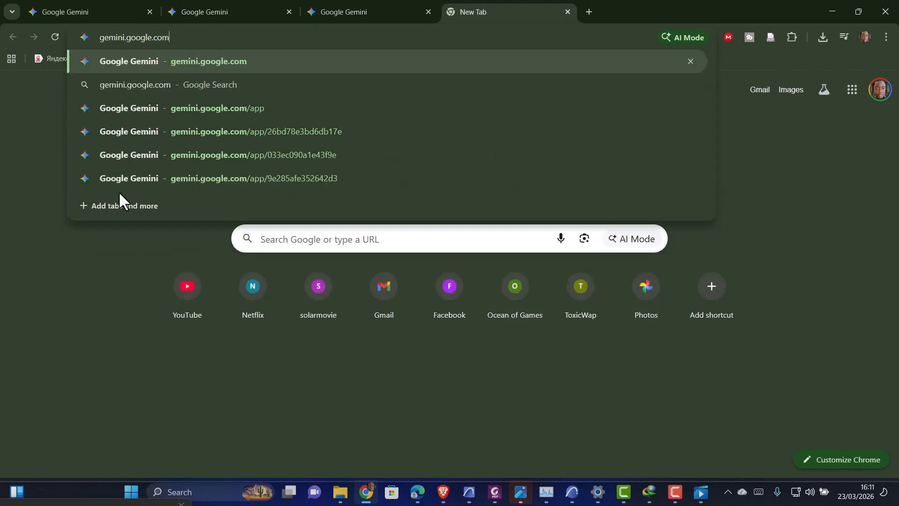
{"action": "key", "text": "Return"}
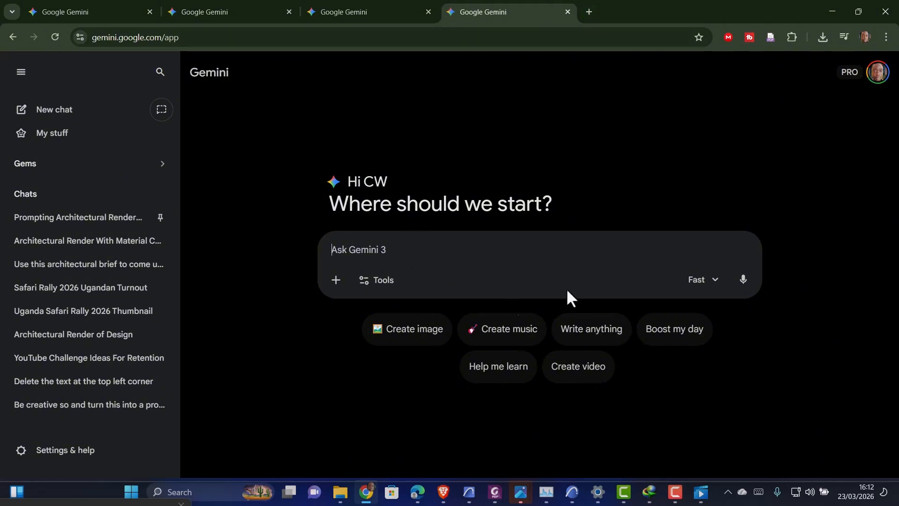
{"action": "left_click", "coordinate": [706, 289]}
{"action": "left_click", "coordinate": [706, 288]}
{"action": "left_click", "coordinate": [876, 79]}
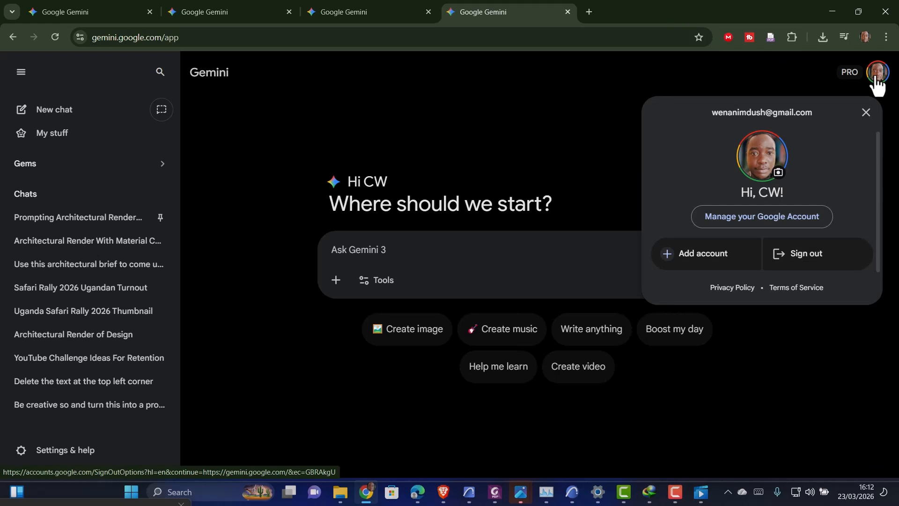
{"action": "left_click", "coordinate": [877, 79]}
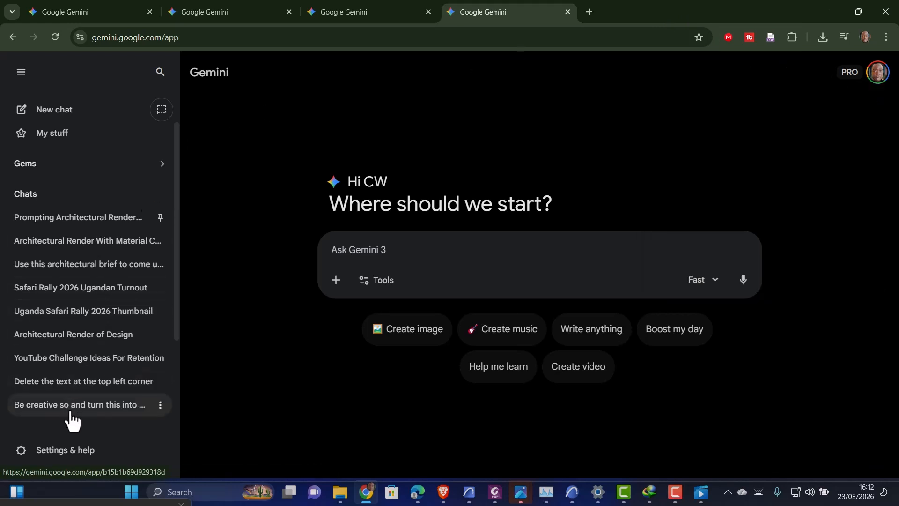
{"action": "left_click", "coordinate": [95, 457]}
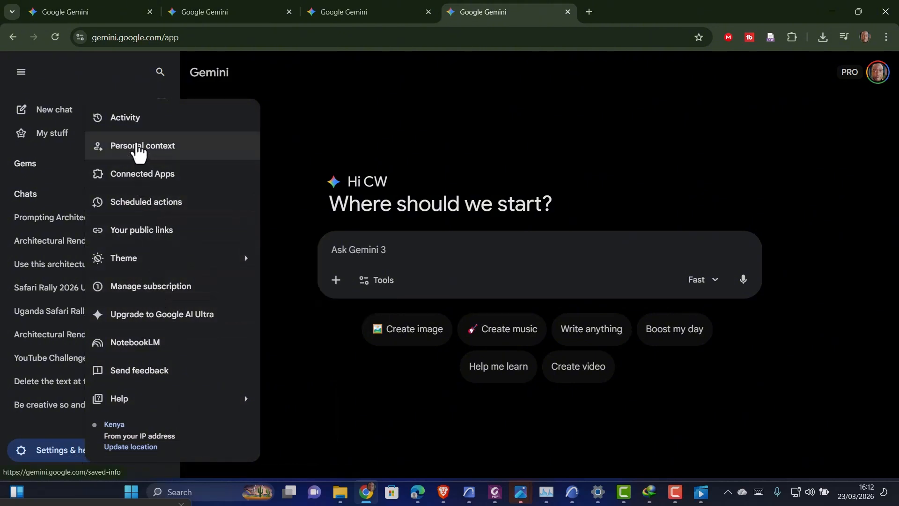
{"action": "left_click", "coordinate": [140, 236]}
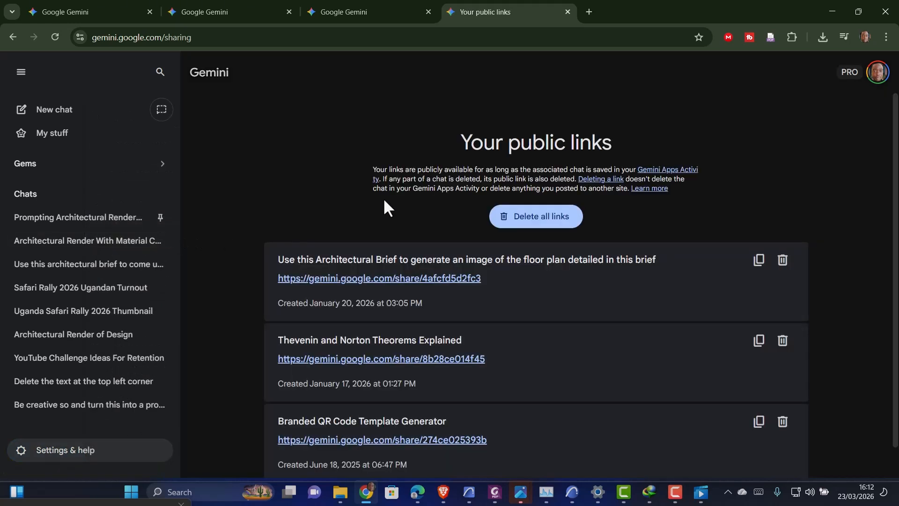
{"action": "left_click", "coordinate": [6, 33]}
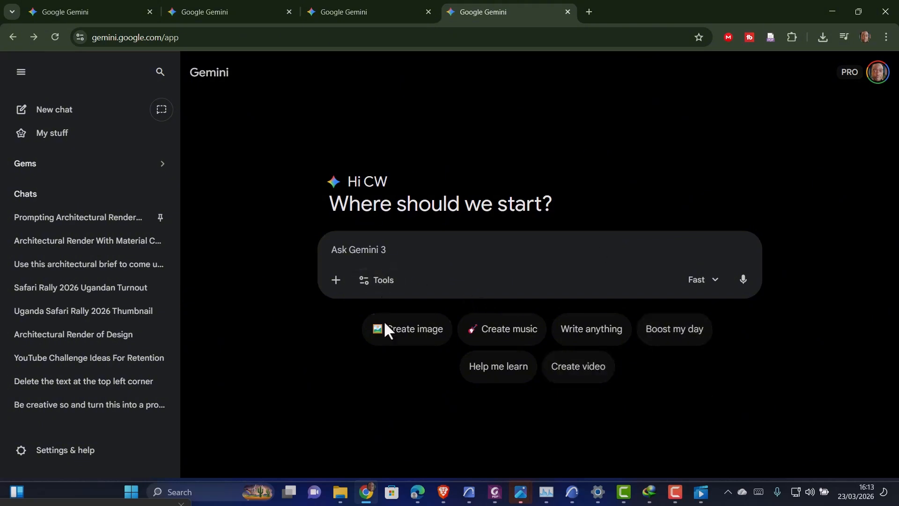
Open Screenshot (1085).png from the Pictures Screenshots folder in File Explorer
{"action": "left_click", "coordinate": [341, 491]}
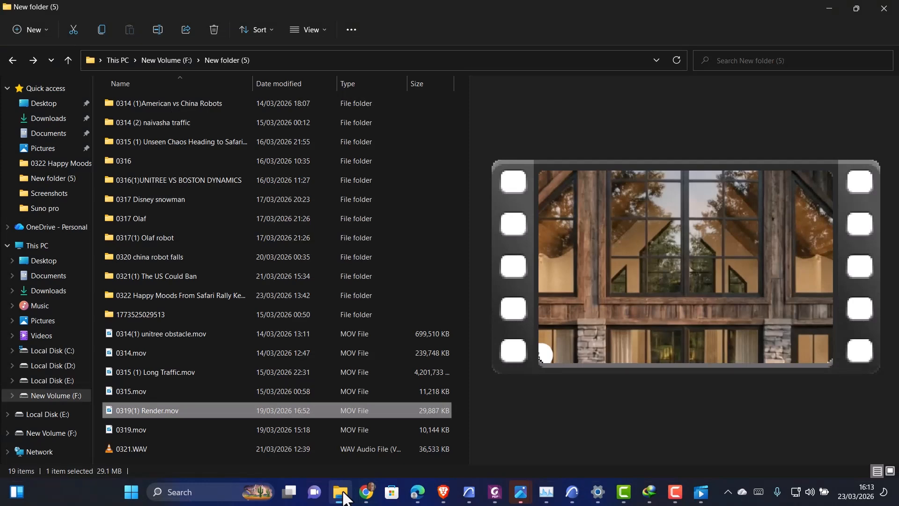
{"action": "left_click", "coordinate": [49, 321]}
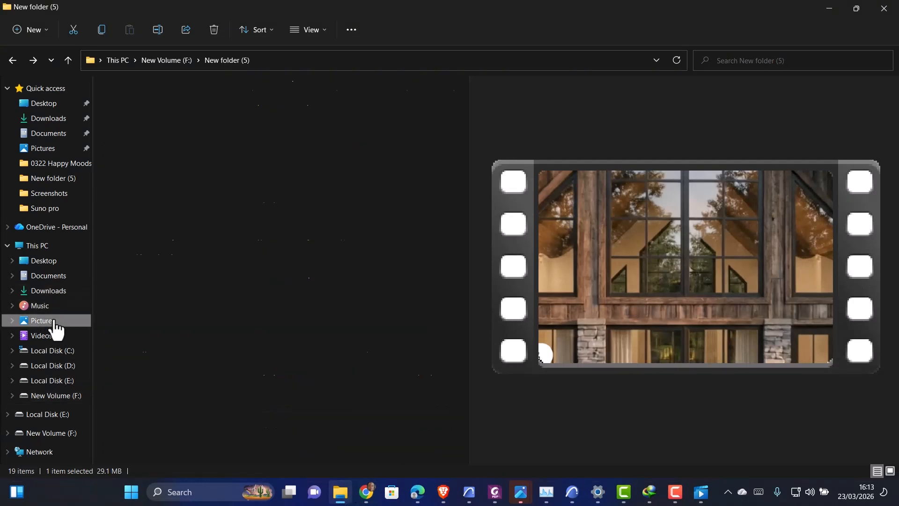
{"action": "scroll", "coordinate": [253, 159], "scroll_direction": "down", "scroll_amount": 15}
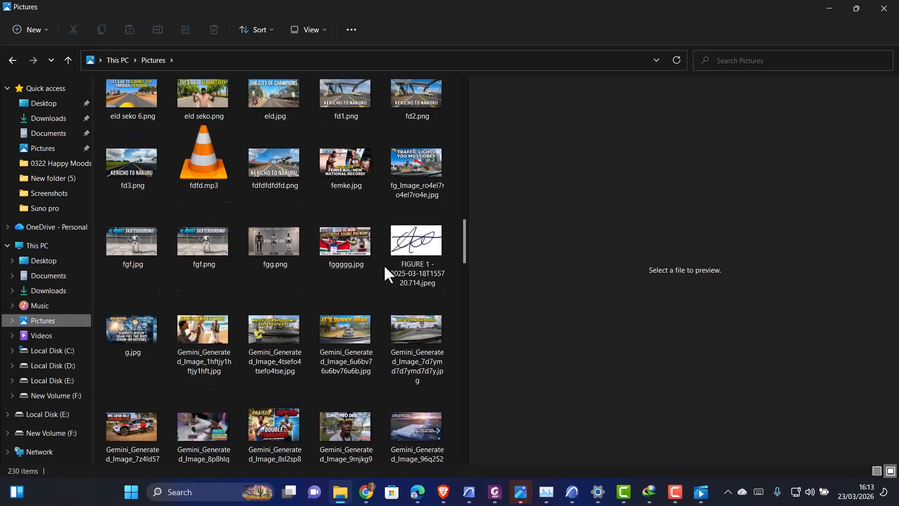
{"action": "scroll", "coordinate": [342, 252], "scroll_direction": "up", "scroll_amount": 12}
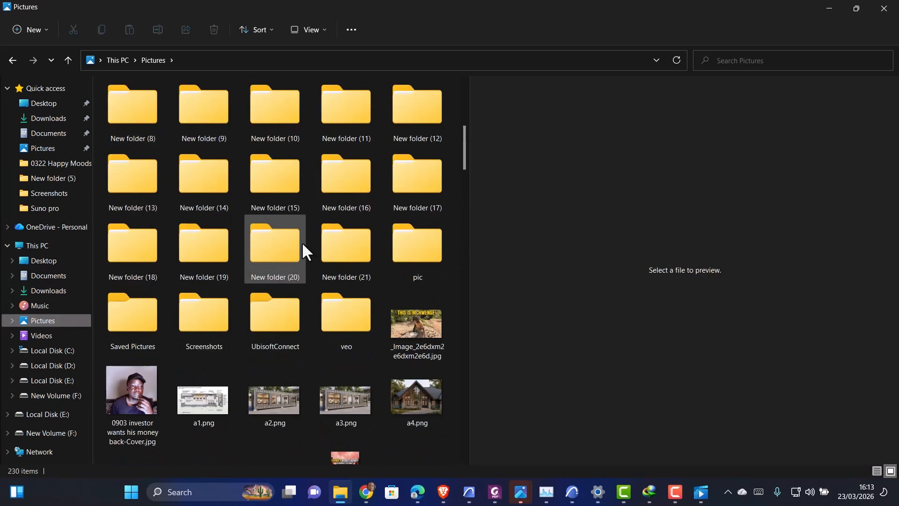
{"action": "left_click", "coordinate": [203, 319]}
{"action": "double_click", "coordinate": [203, 319]}
{"action": "left_click_drag", "start_coordinate": [464, 102], "coordinate": [461, 456]}
{"action": "left_click", "coordinate": [197, 420]}
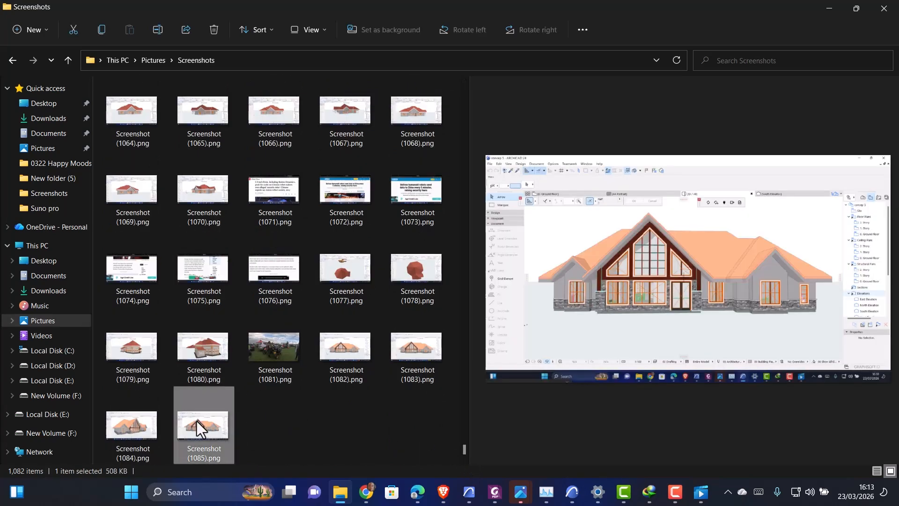
{"action": "double_click", "coordinate": [196, 421]}
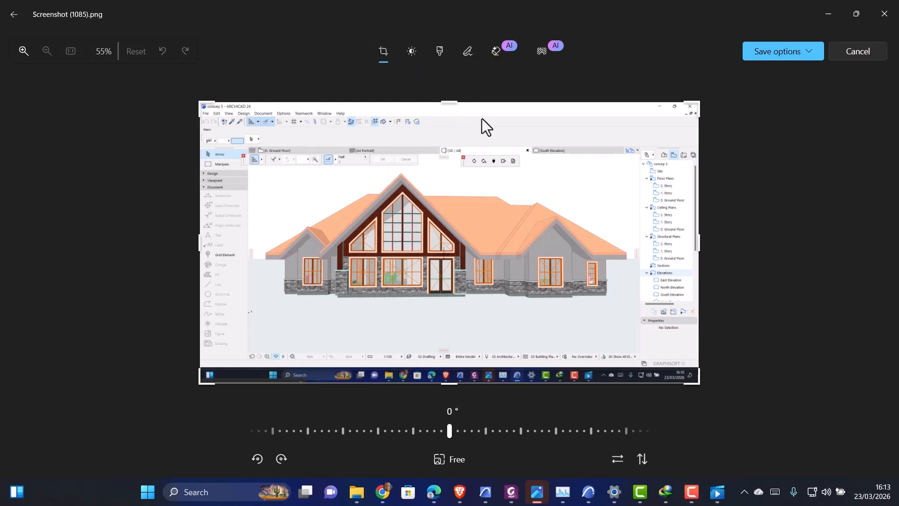
Crop the screenshot to just the house view, about 1440 x 699 pixels
{"action": "left_click_drag", "start_coordinate": [450, 102], "coordinate": [451, 167]}
{"action": "left_click_drag", "start_coordinate": [126, 237], "coordinate": [199, 233]}
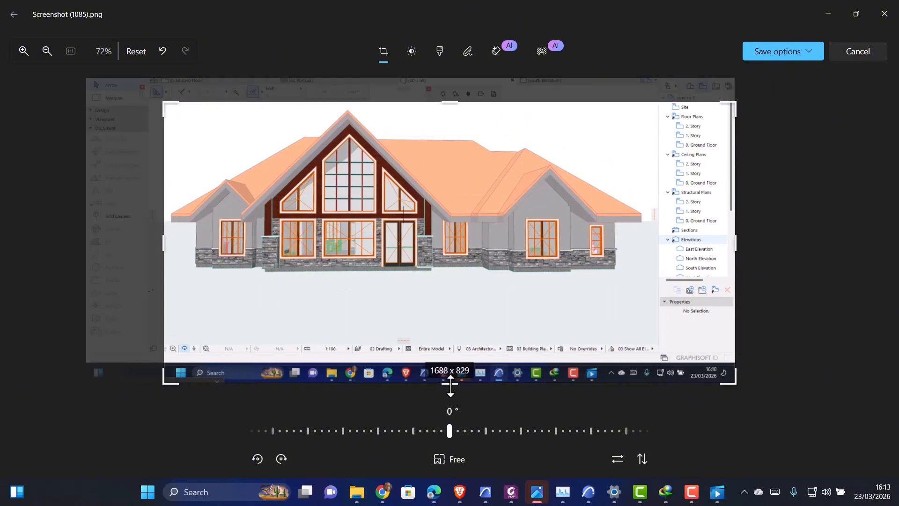
{"action": "left_click_drag", "start_coordinate": [448, 383], "coordinate": [439, 338]}
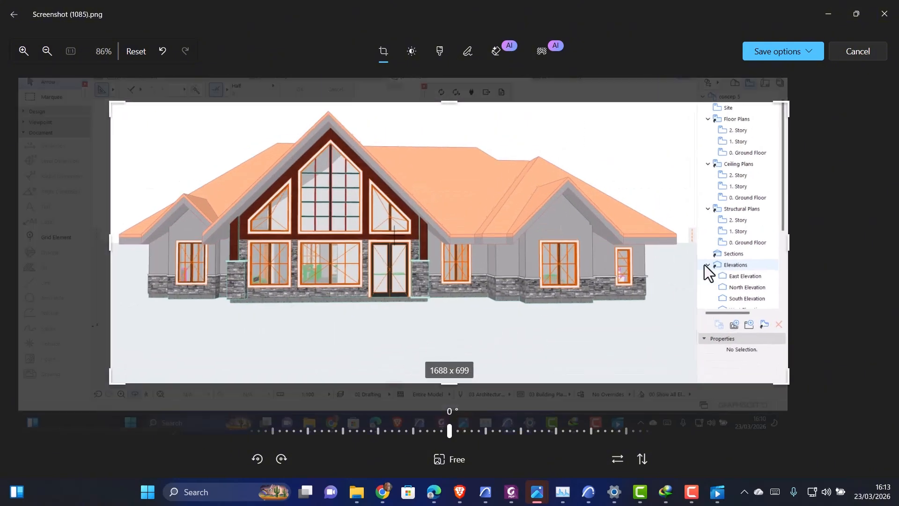
{"action": "left_click_drag", "start_coordinate": [782, 244], "coordinate": [686, 228]}
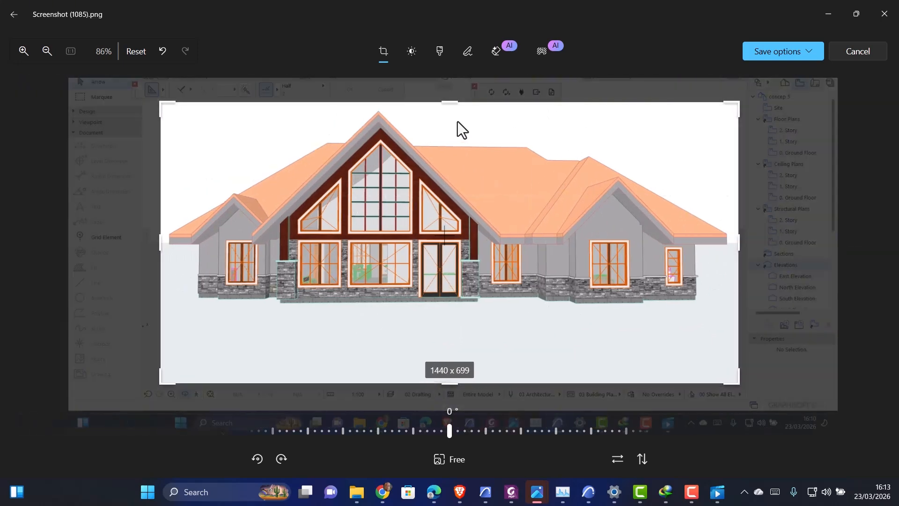
Save the cropped image as a copy named tutorial in the Pictures folder
{"action": "left_click", "coordinate": [781, 54]}
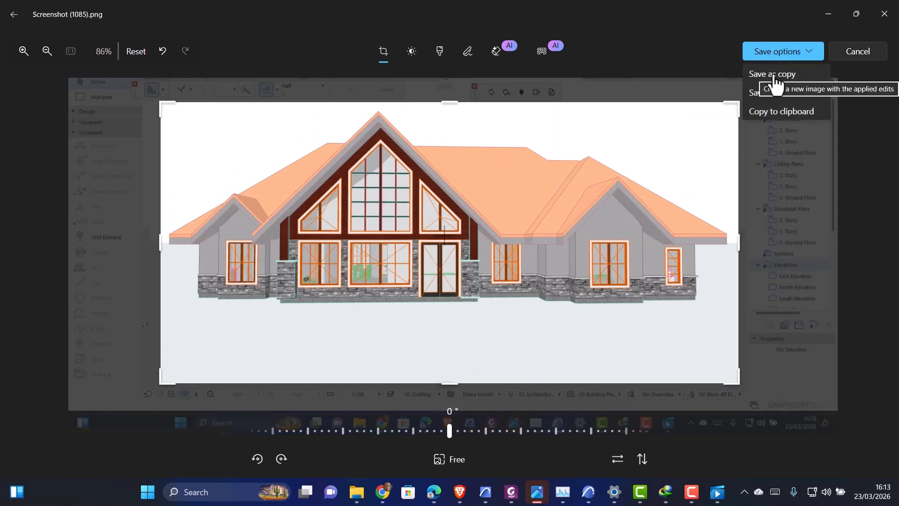
{"action": "left_click", "coordinate": [774, 75]}
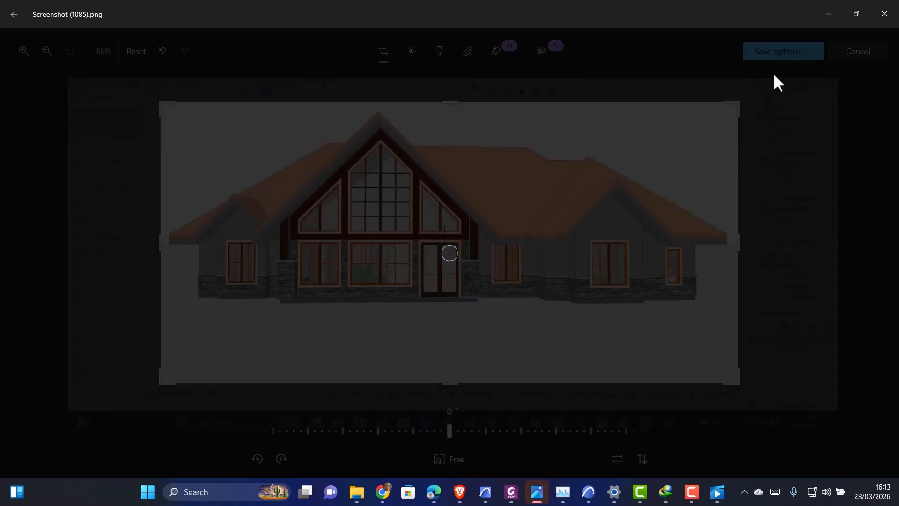
{"action": "type", "text": "tut"}
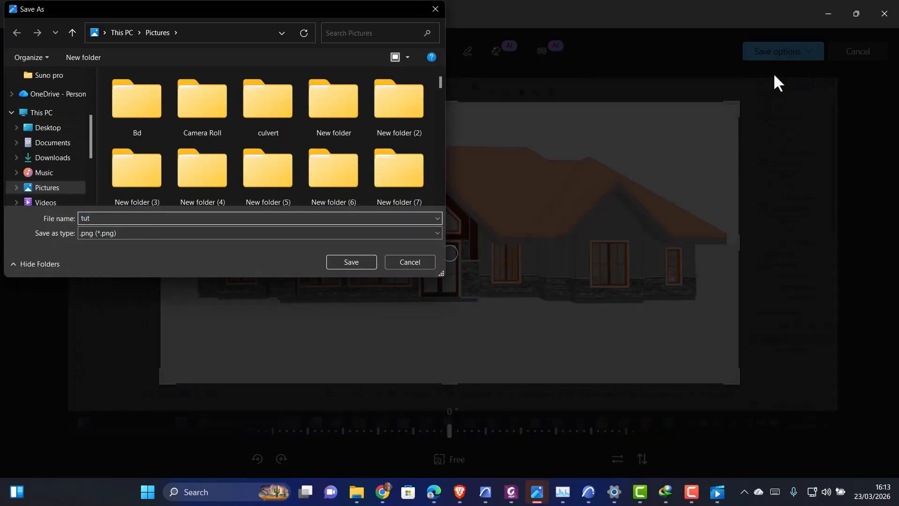
{"action": "type", "text": "orial"}
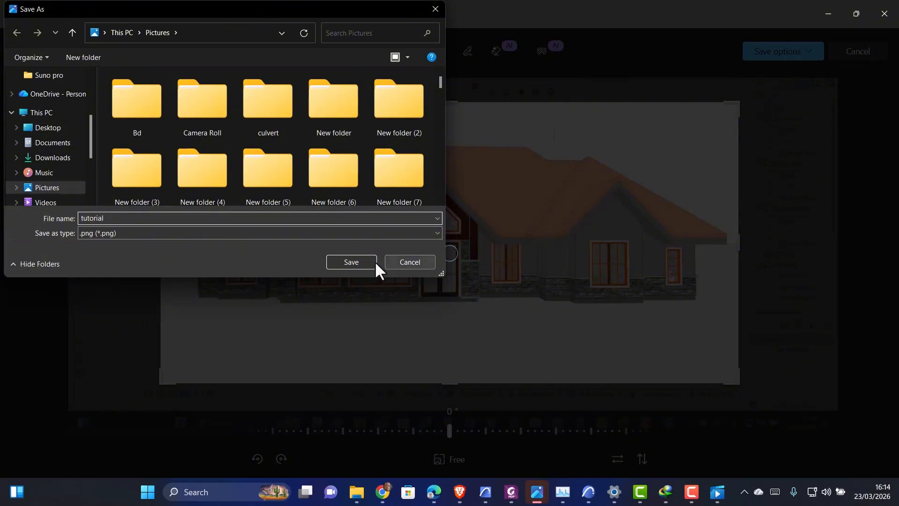
{"action": "left_click", "coordinate": [358, 260]}
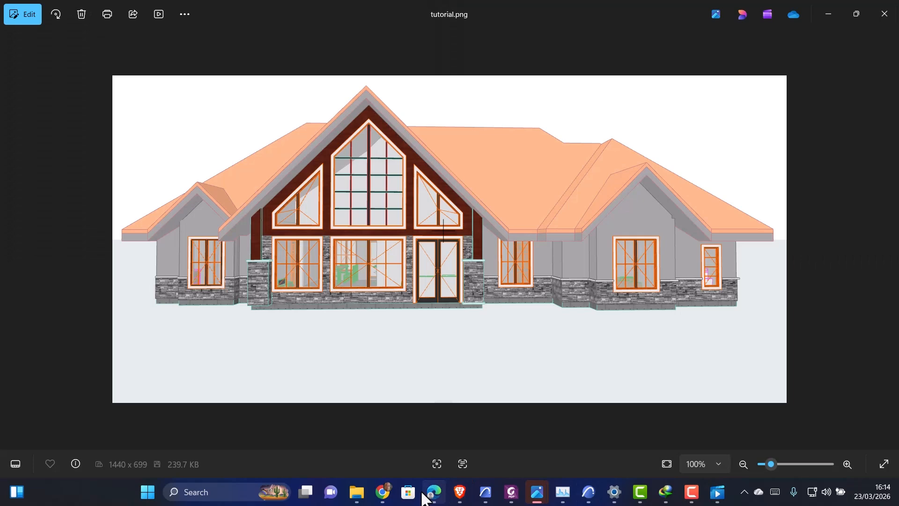
Switch to Chrome and choose the Create image tool in Gemini
{"action": "mouse_move", "coordinate": [428, 493]}
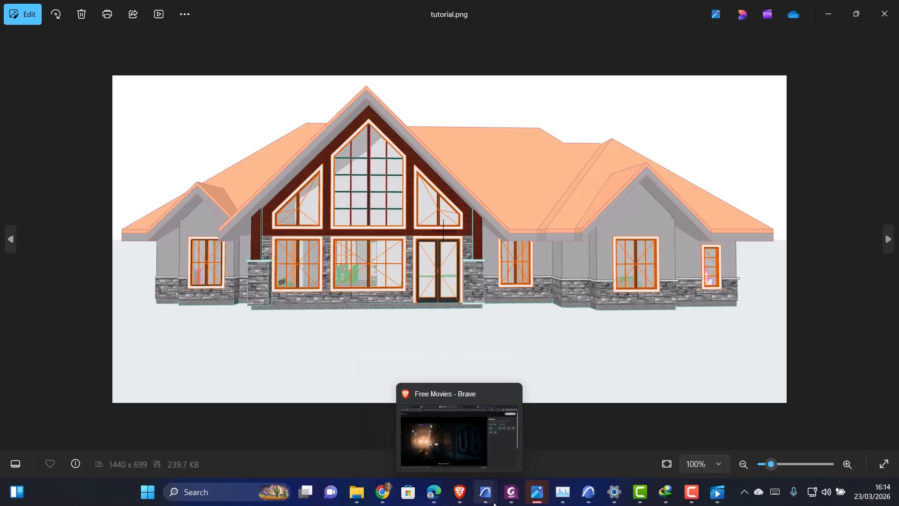
{"action": "left_click", "coordinate": [389, 498]}
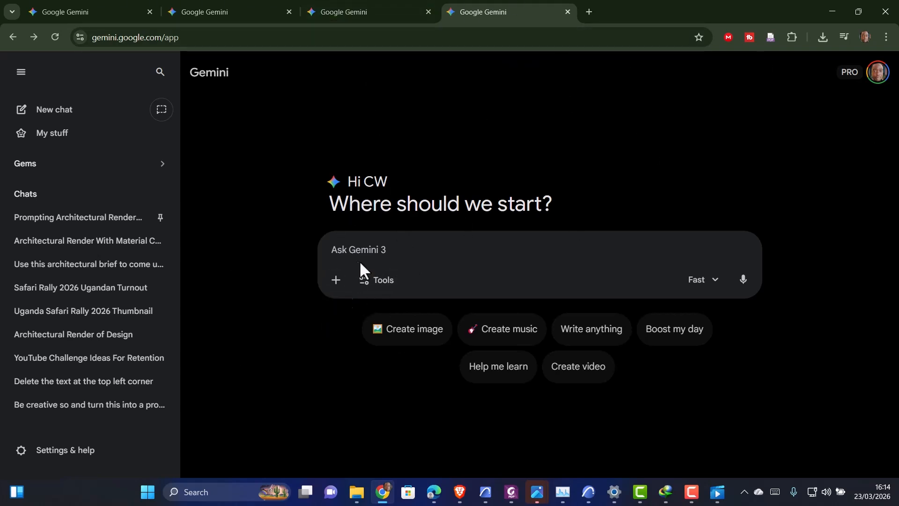
{"action": "left_click", "coordinate": [371, 281]}
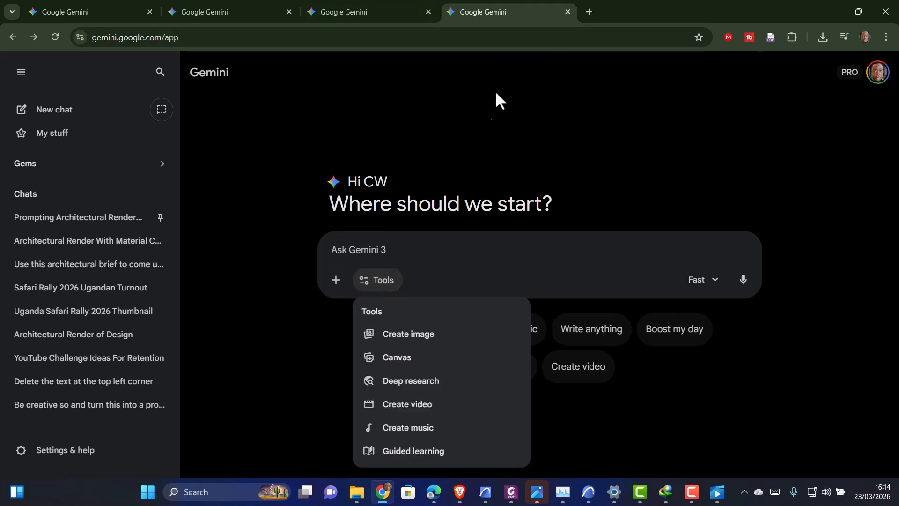
{"action": "left_click", "coordinate": [404, 340]}
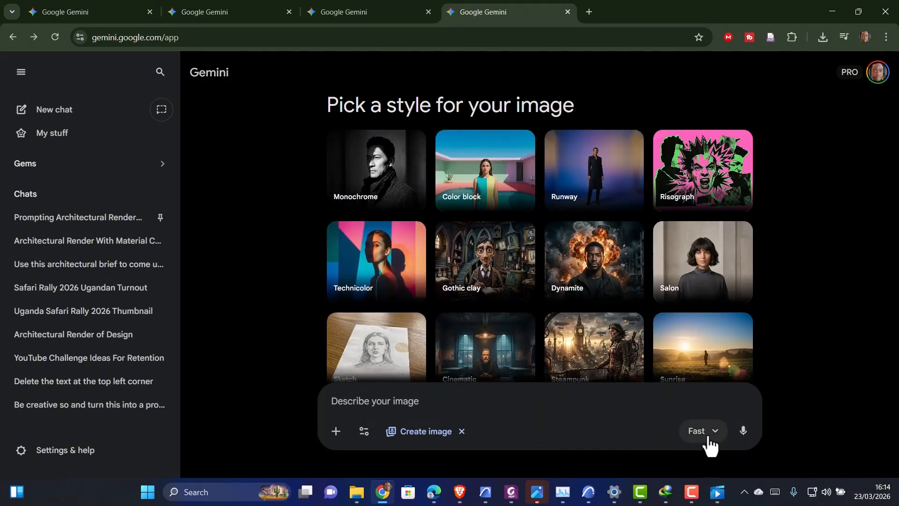
Upload tutorial.png from the Pictures folder as the reference image
{"action": "left_click", "coordinate": [338, 437]}
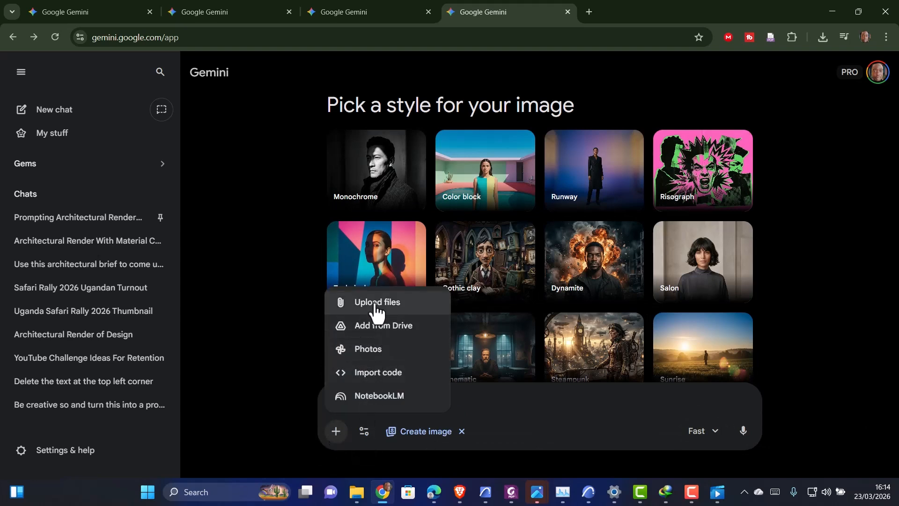
{"action": "left_click", "coordinate": [375, 306]}
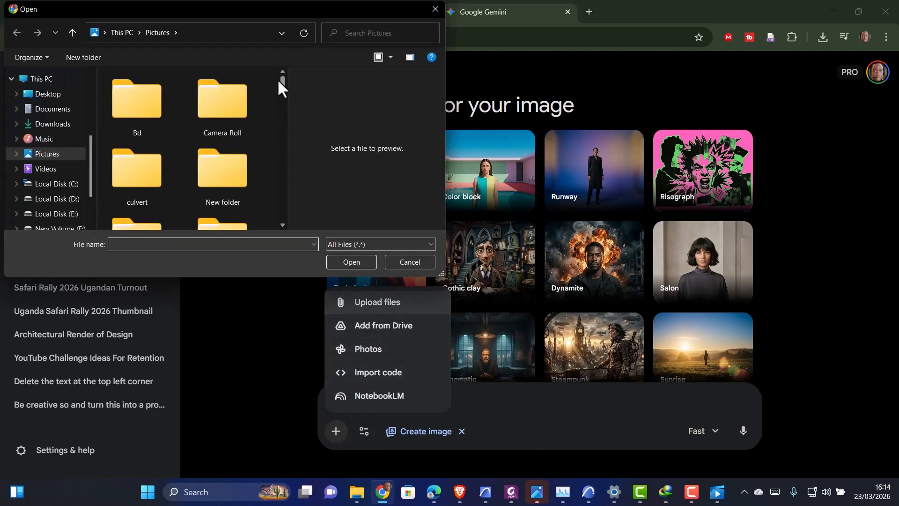
{"action": "left_click_drag", "start_coordinate": [278, 80], "coordinate": [291, 124]}
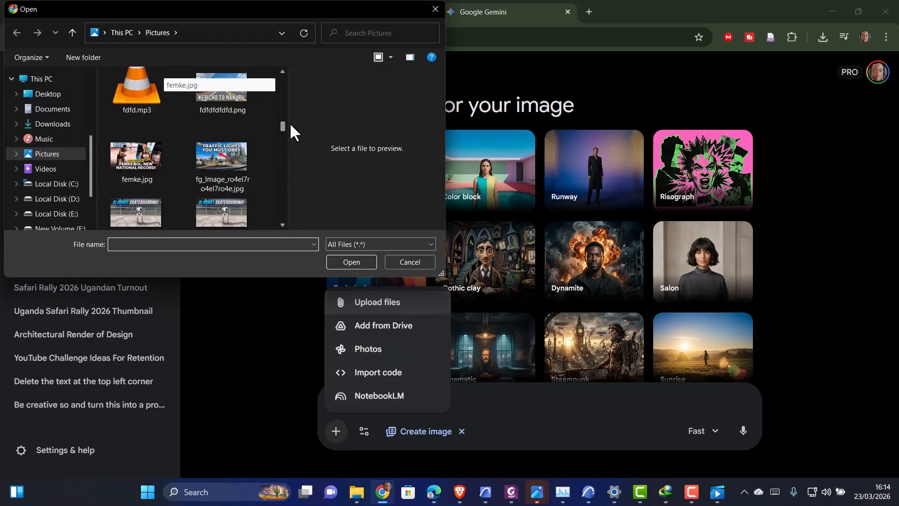
{"action": "left_click", "coordinate": [218, 152]}
{"action": "key", "text": "t"}
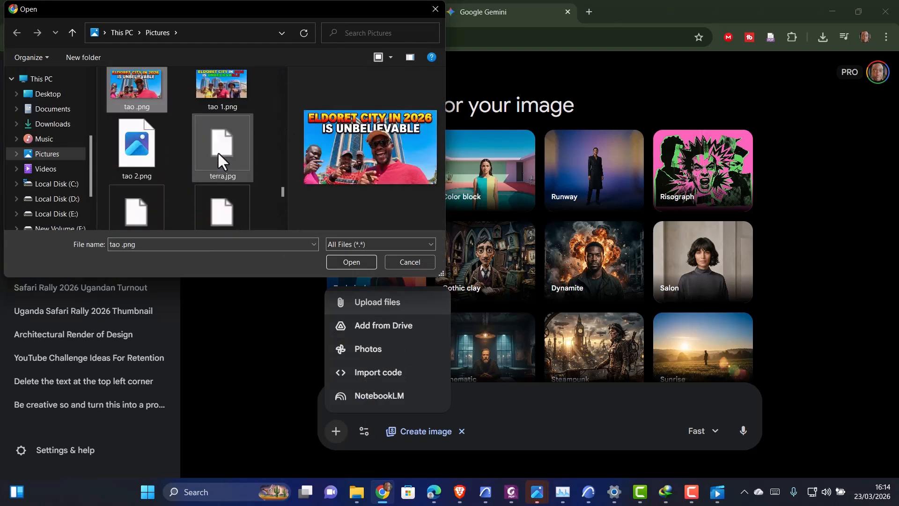
{"action": "scroll", "coordinate": [217, 150], "scroll_direction": "down", "scroll_amount": 1}
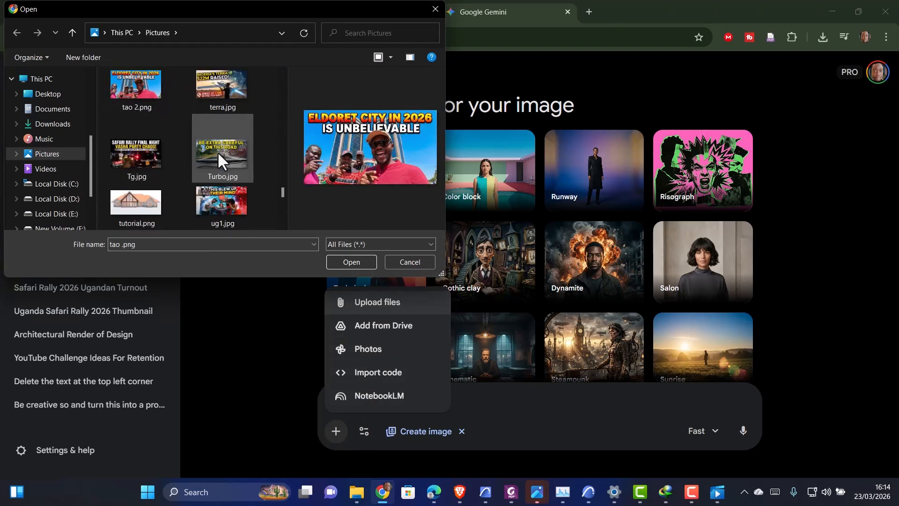
{"action": "left_click", "coordinate": [130, 219]}
{"action": "left_click", "coordinate": [346, 263]}
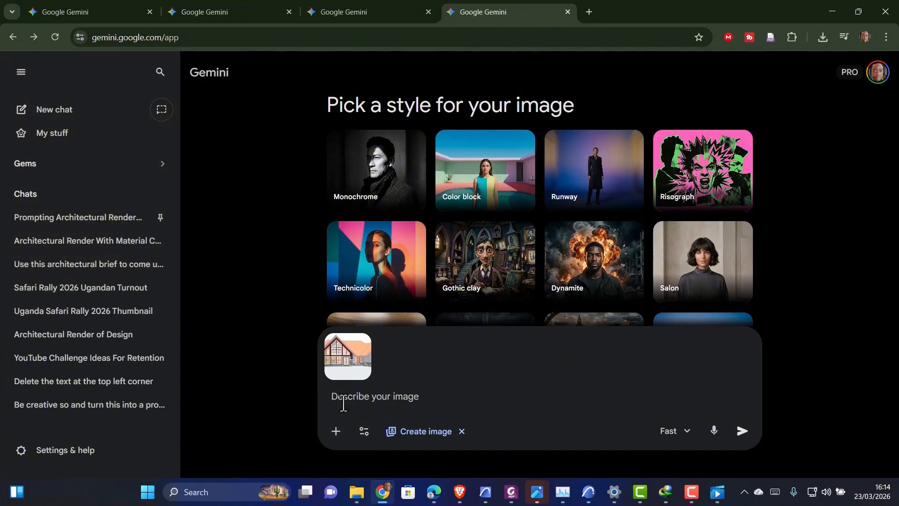
Review the earlier modern 4 bedroom house render in another Gemini tab and return to the image prompt tab
{"action": "left_click", "coordinate": [667, 433]}
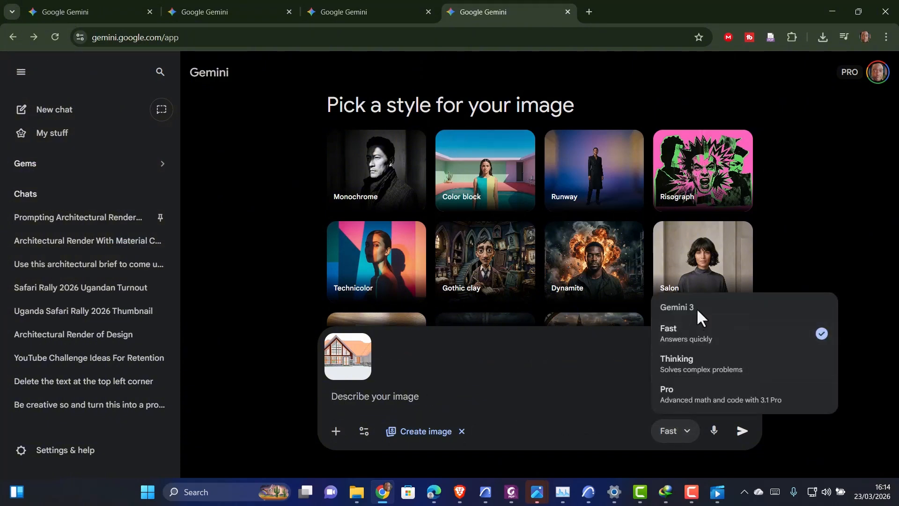
{"action": "left_click", "coordinate": [424, 390]}
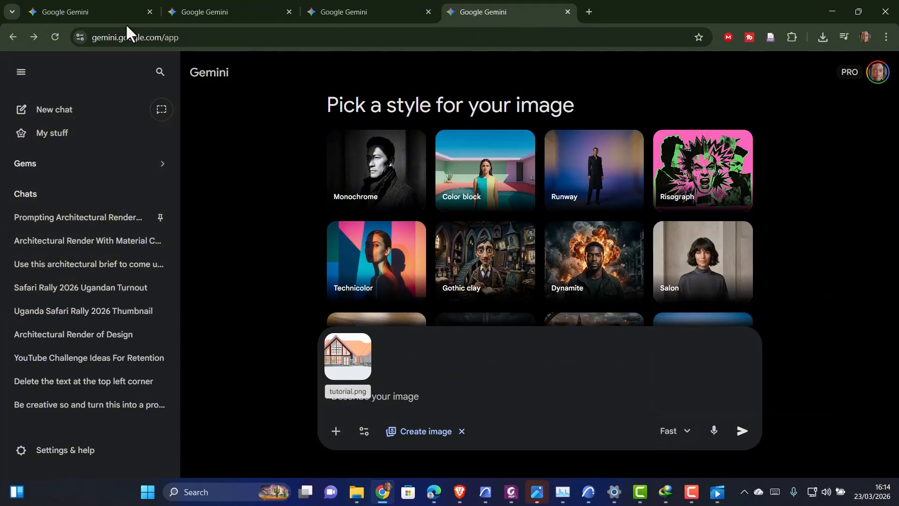
{"action": "left_click", "coordinate": [197, 10]}
{"action": "left_click", "coordinate": [116, 7]}
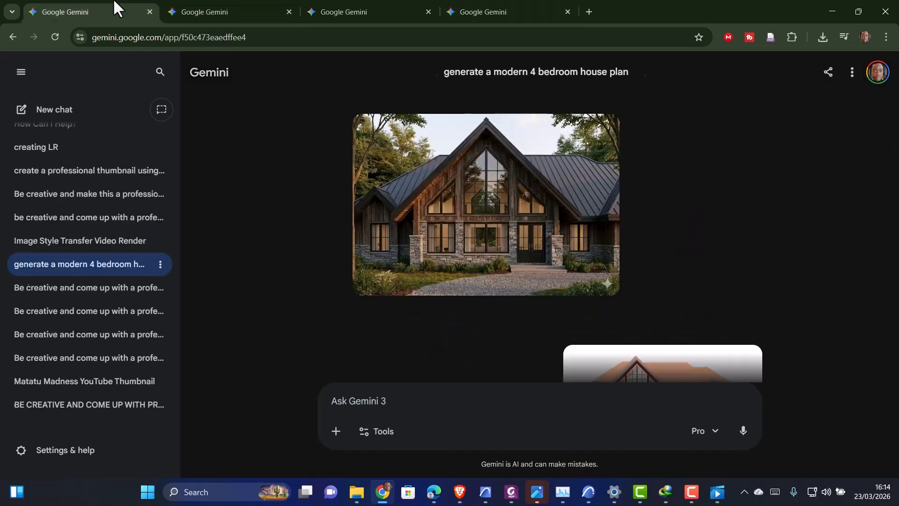
{"action": "left_click", "coordinate": [530, 267]}
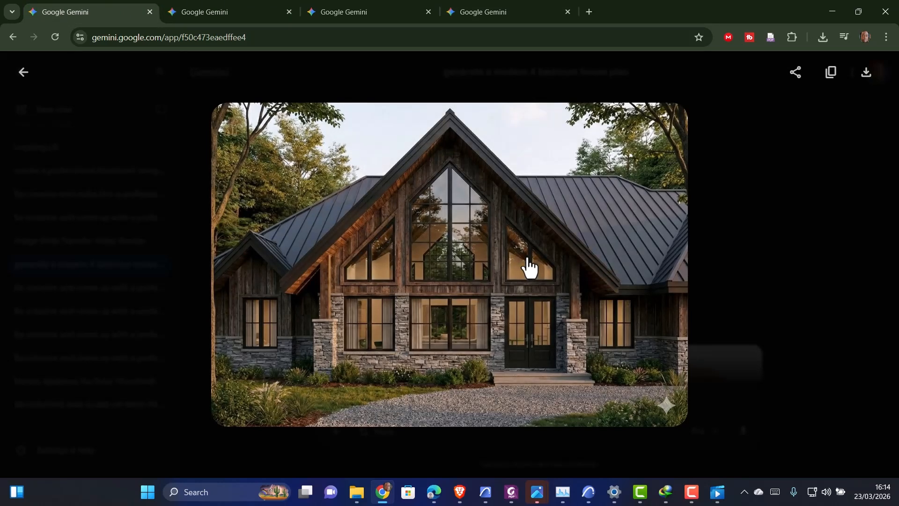
{"action": "key", "text": "Escape"}
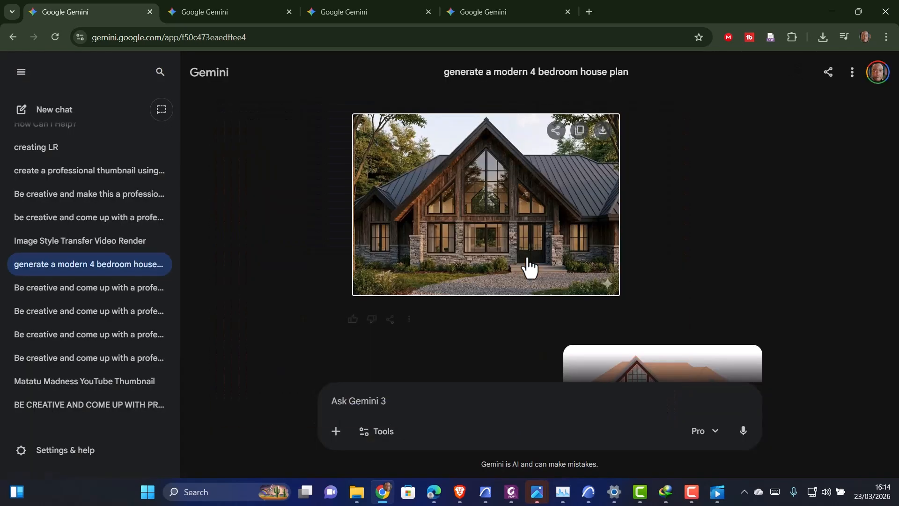
{"action": "left_click", "coordinate": [479, 250]}
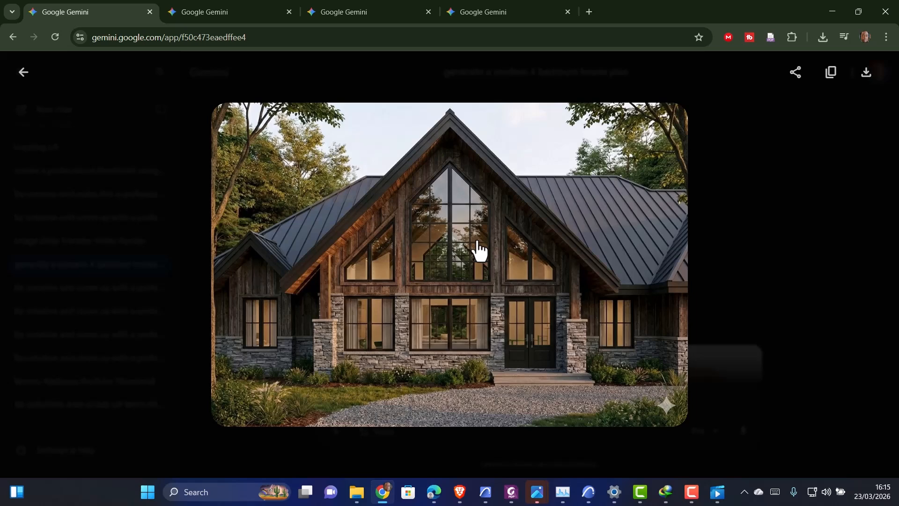
{"action": "left_click", "coordinate": [23, 77]}
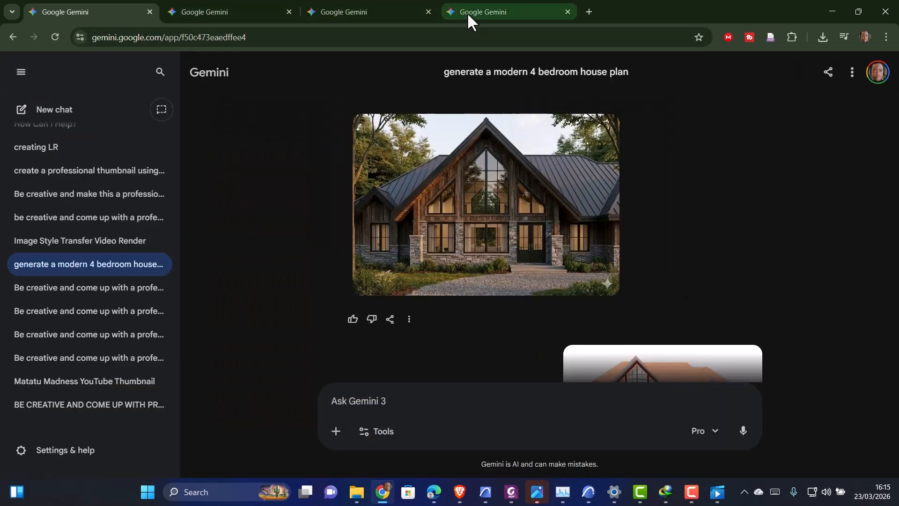
{"action": "left_click", "coordinate": [481, 18]}
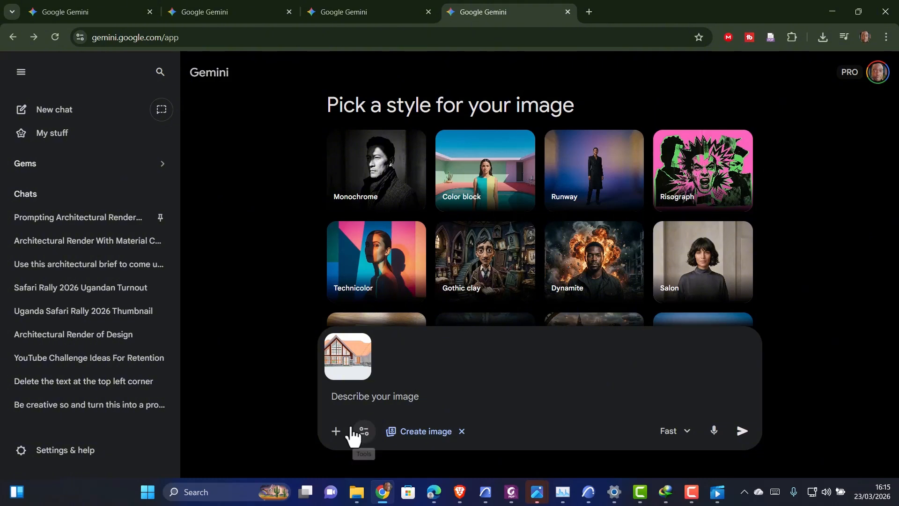
{"action": "mouse_move", "coordinate": [344, 363]}
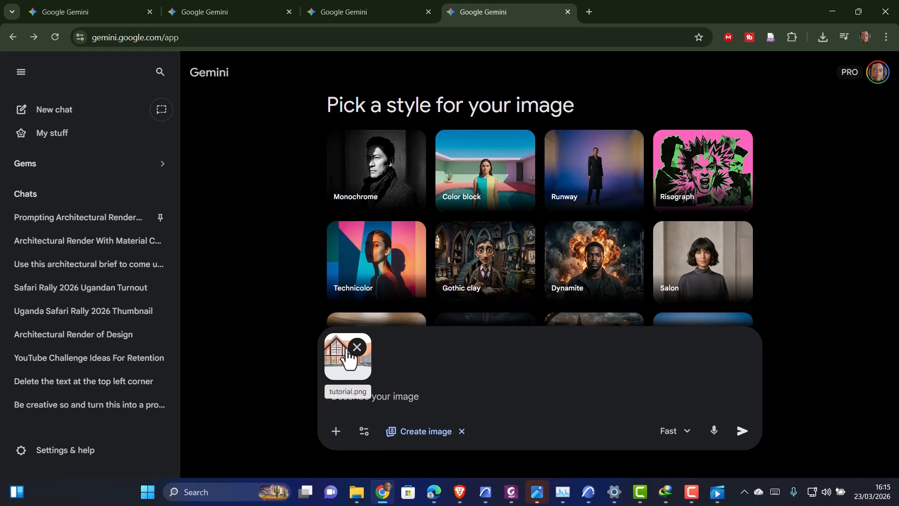
{"action": "left_click", "coordinate": [336, 431]}
{"action": "left_click", "coordinate": [378, 303]}
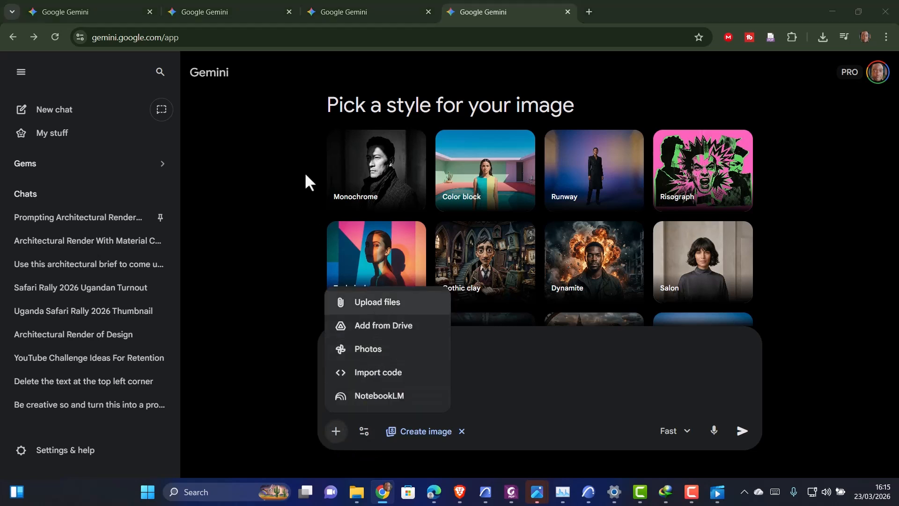
{"action": "left_click_drag", "start_coordinate": [282, 85], "coordinate": [297, 221]}
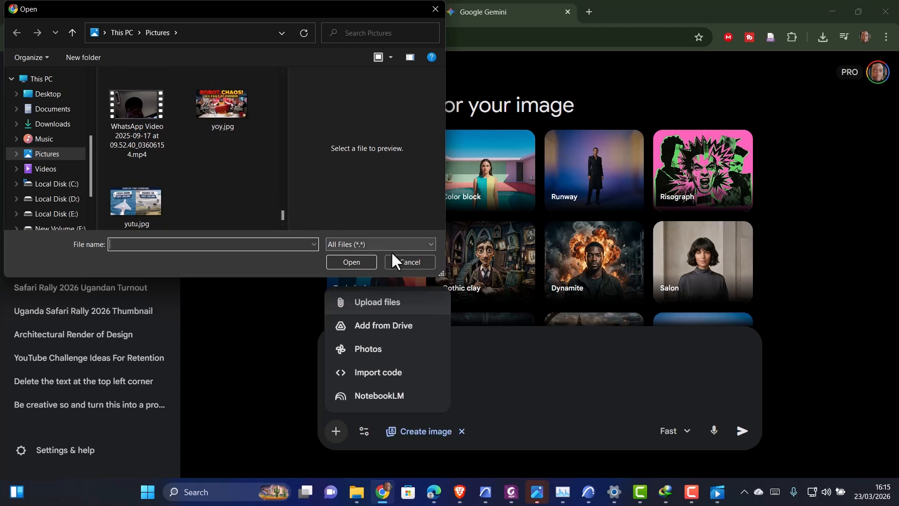
{"action": "left_click", "coordinate": [409, 261]}
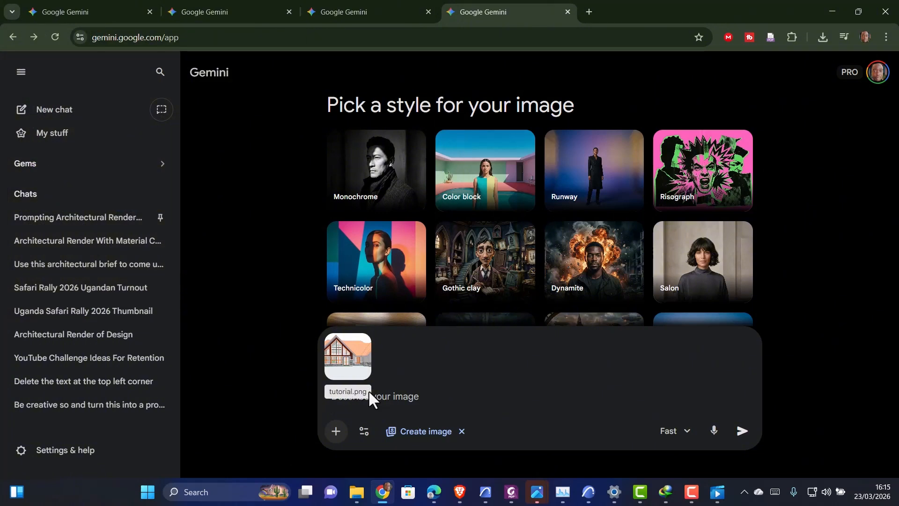
{"action": "right_click", "coordinate": [387, 396]}
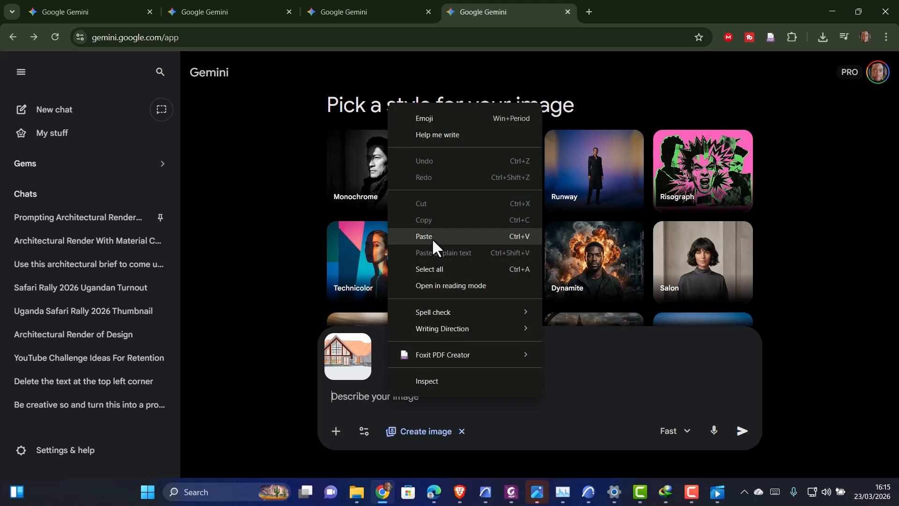
{"action": "left_click", "coordinate": [433, 239]}
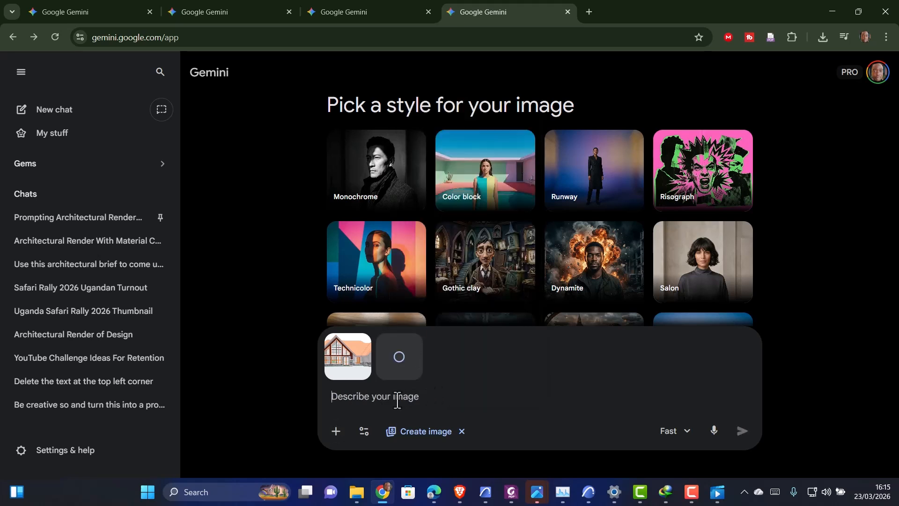
{"action": "left_click", "coordinate": [413, 348]}
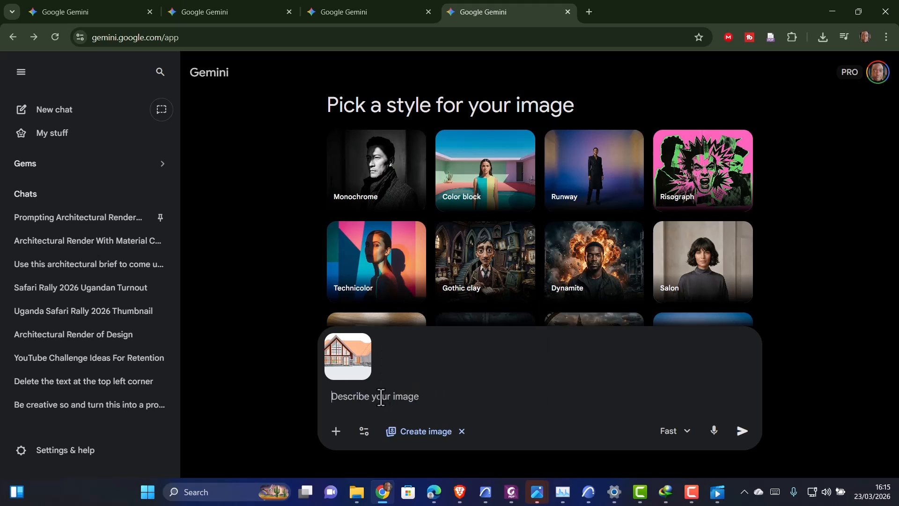
Start the image prompt with the word genrate
{"action": "type", "text": "genrate"}
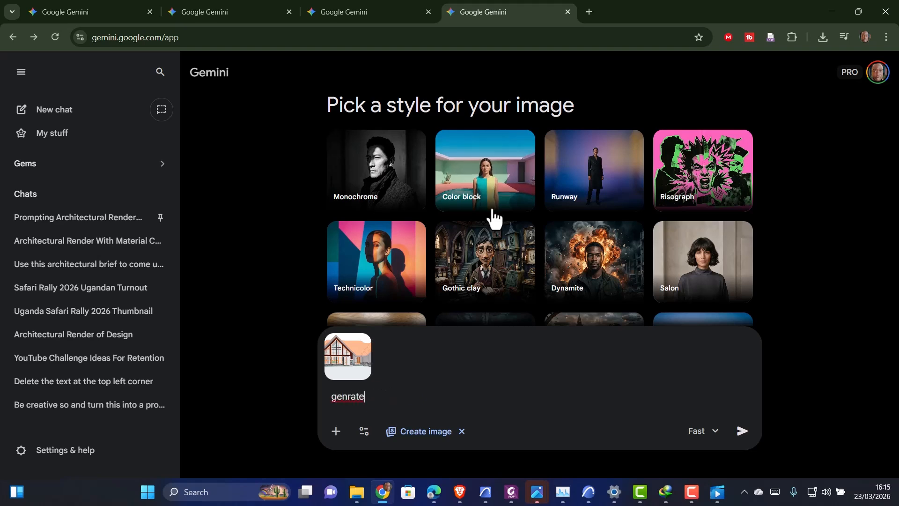
Browse the chat list in another Gemini tab
{"action": "left_click", "coordinate": [356, 13]}
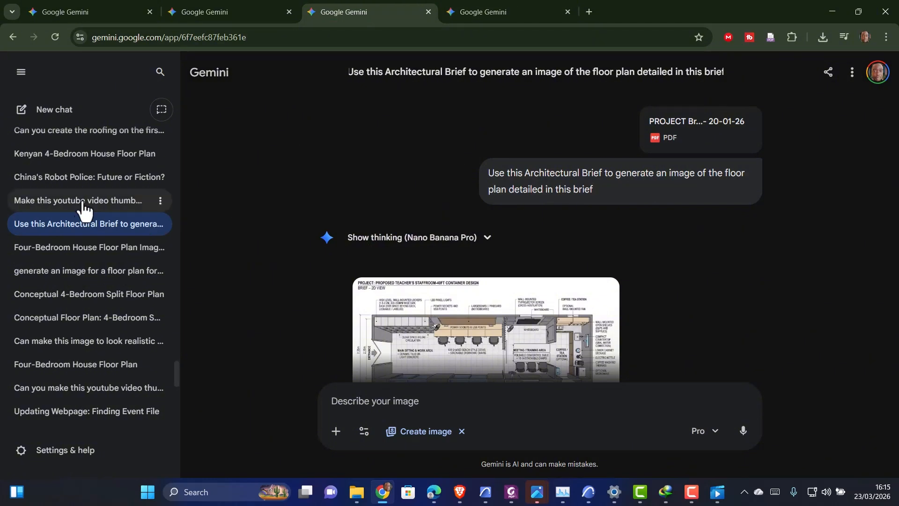
{"action": "scroll", "coordinate": [80, 194], "scroll_direction": "down", "scroll_amount": 15}
{"action": "scroll", "coordinate": [61, 164], "scroll_direction": "up", "scroll_amount": 10}
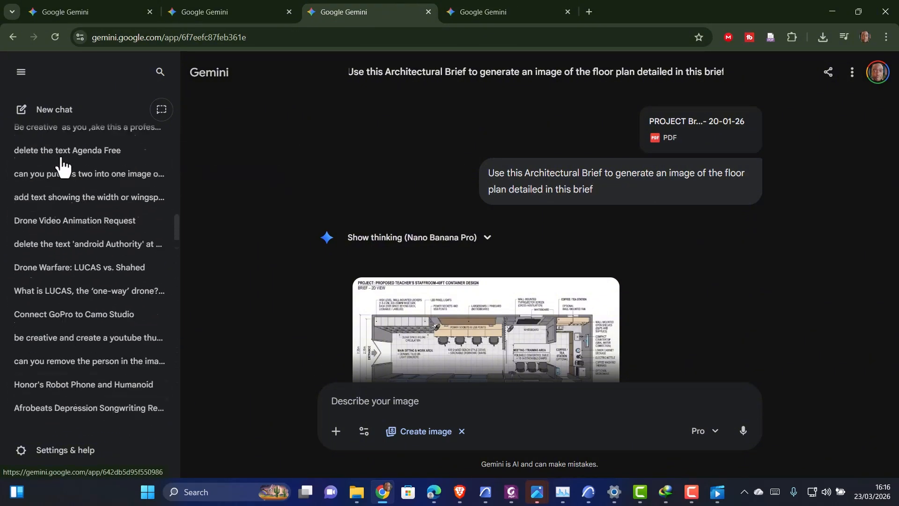
Replace the prompt text with the pasted render description and correct 'provide' to 'provided,'
{"action": "left_click_drag", "start_coordinate": [368, 398], "coordinate": [322, 411]}
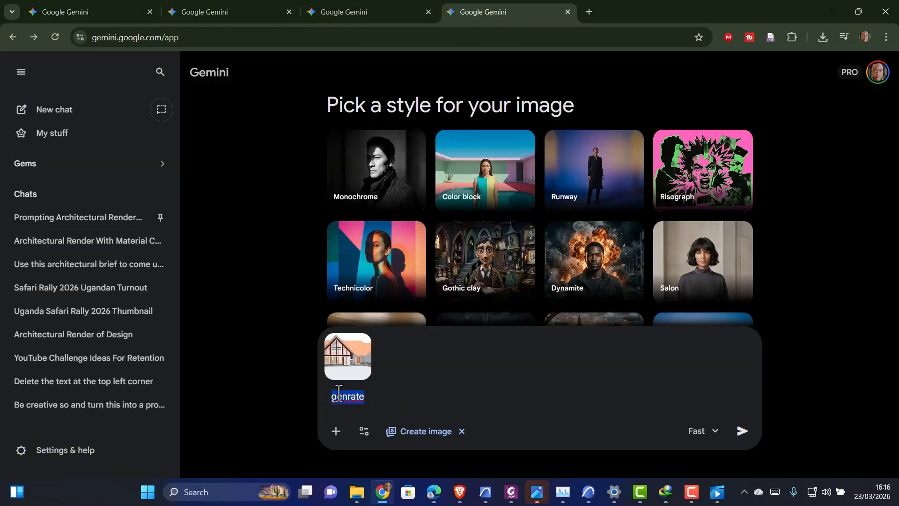
{"action": "key", "text": "BackSpace"}
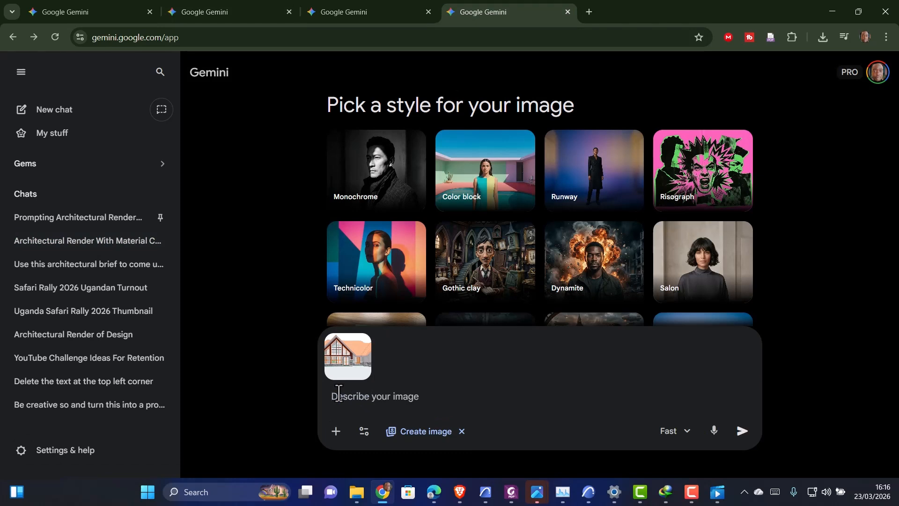
{"action": "type", "text": "Generate a professional architectural render of this image provide, Make the roof to be box profile charcoal grey iron sheets, then the walls are made of freshly vanished timber, but retain the stone cladding as seen in the image, retain the seperation between the timber wall and the cladding to be white as it"}
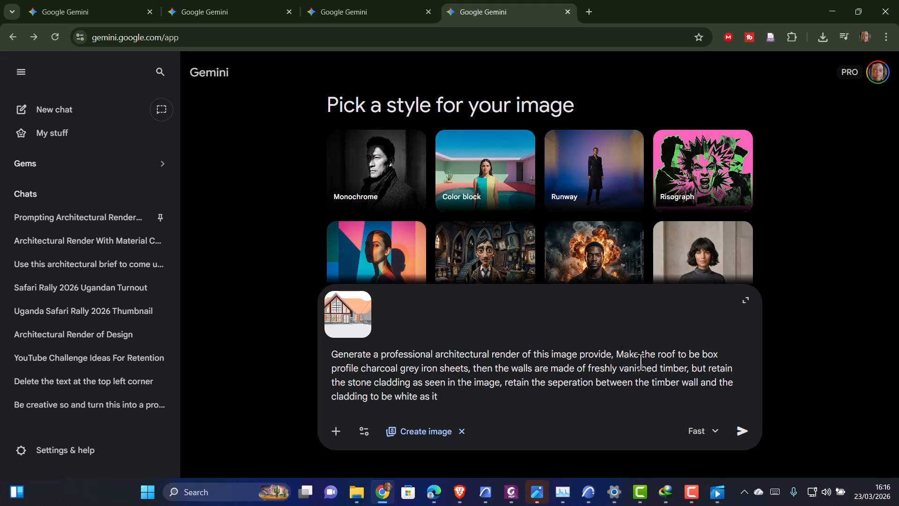
{"action": "left_click", "coordinate": [612, 354]}
{"action": "type", "text": "d,"}
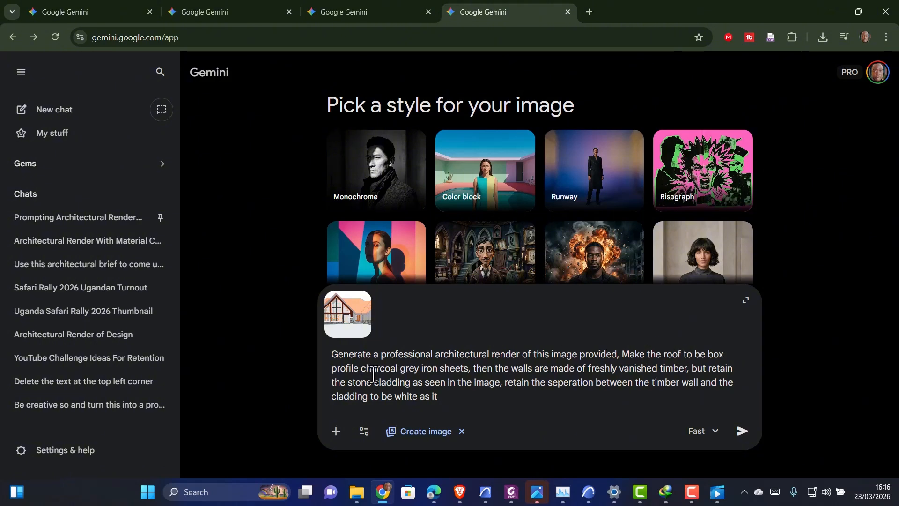
Insert 'make the fascia to be white in colour,' after the roof description in the prompt
{"action": "mouse_move", "coordinate": [537, 490]}
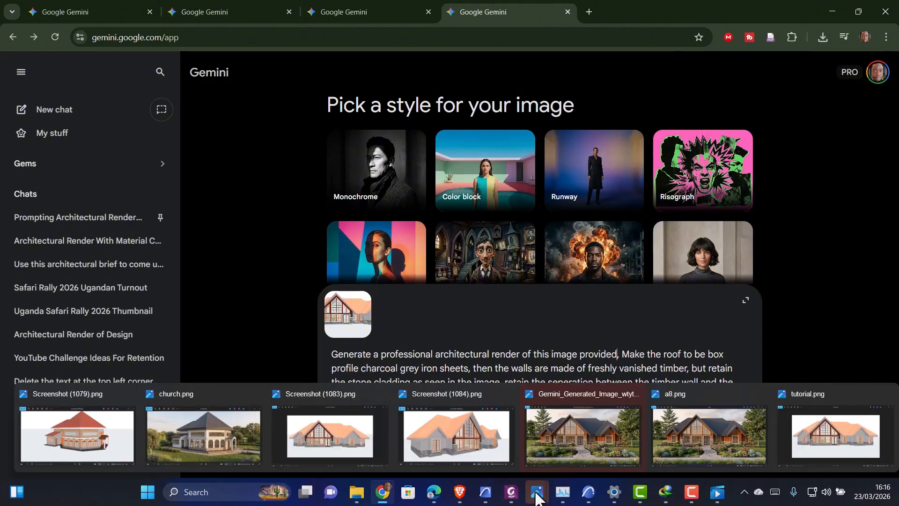
{"action": "left_click", "coordinate": [819, 434]}
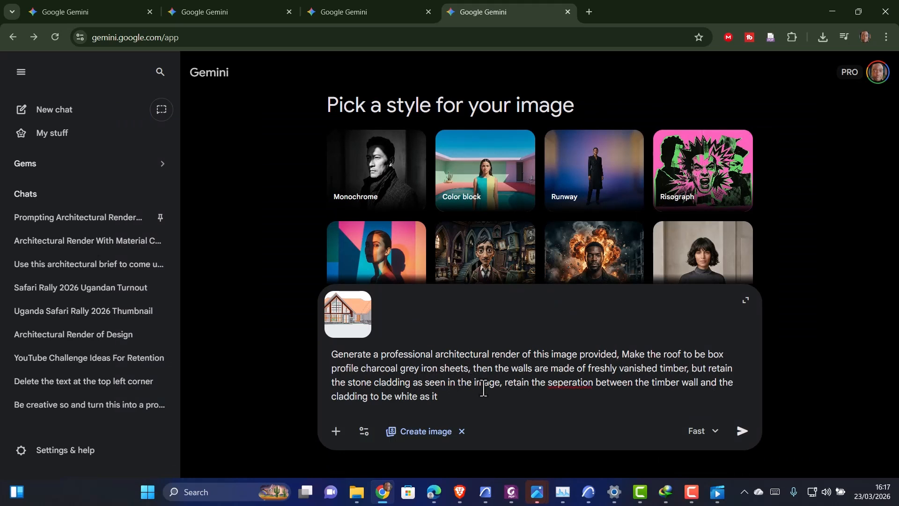
{"action": "type", "text": "make"}
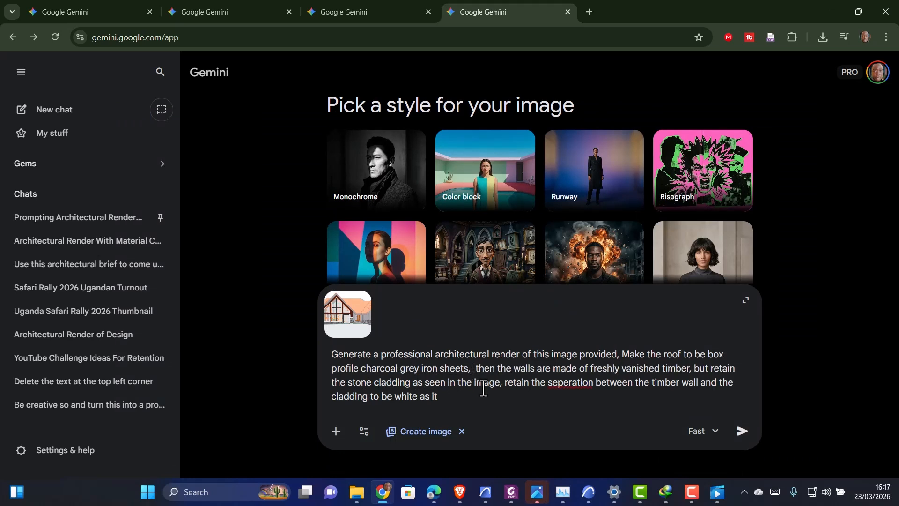
{"action": "type", "text": "e the"}
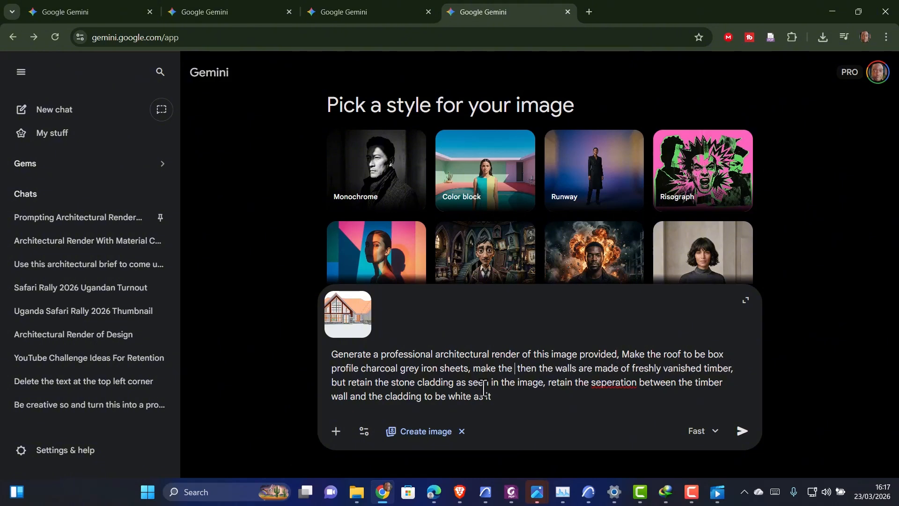
{"action": "type", "text": "fascia"}
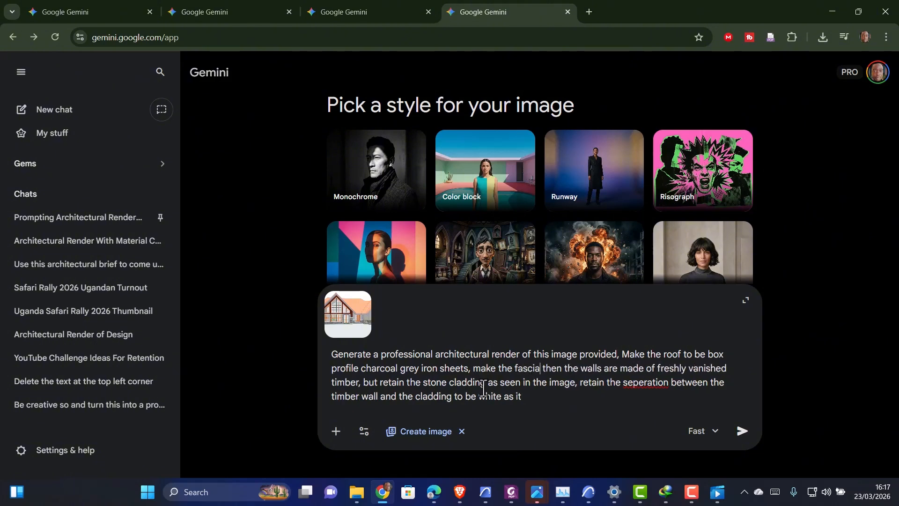
{"action": "type", "text": " to be wh"}
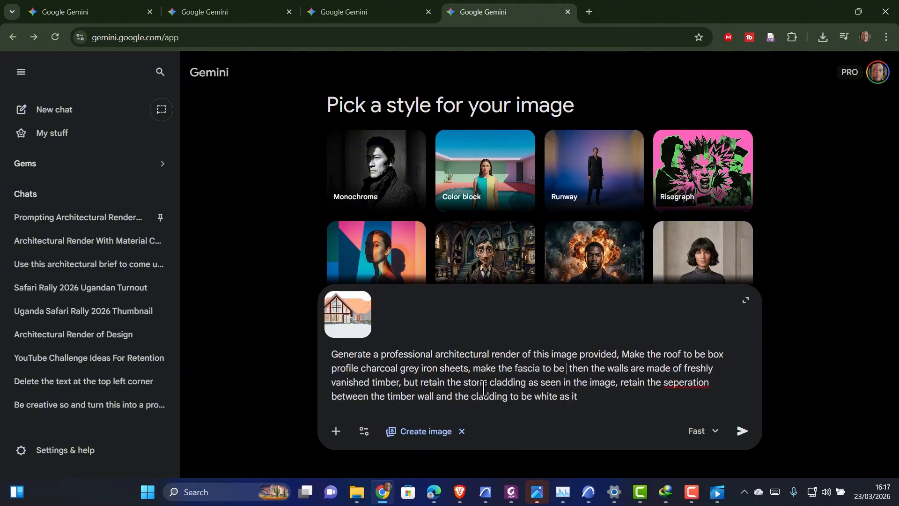
{"action": "type", "text": "ite in co"}
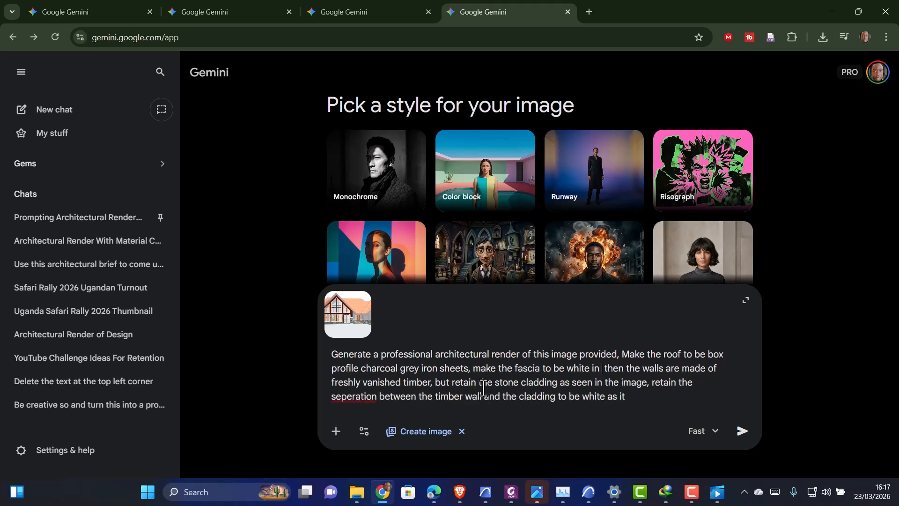
{"action": "type", "text": "lour "}
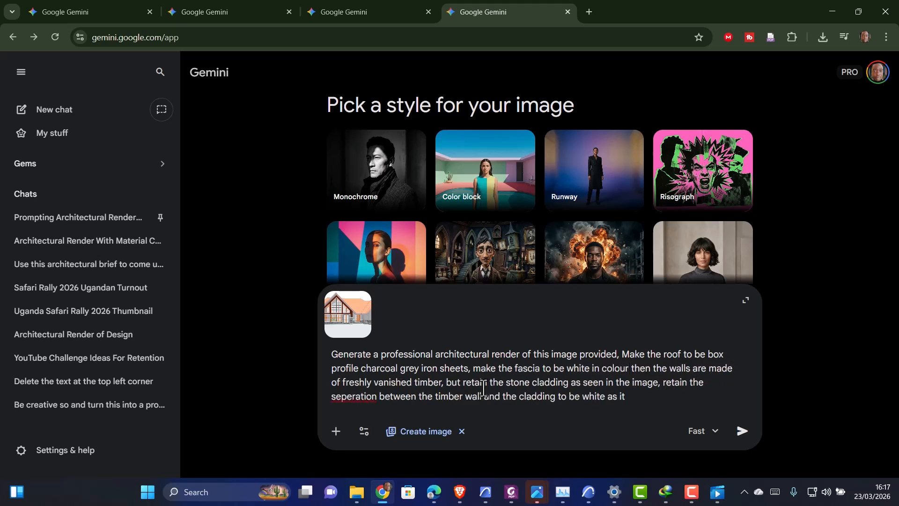
{"action": "type", "text": ","}
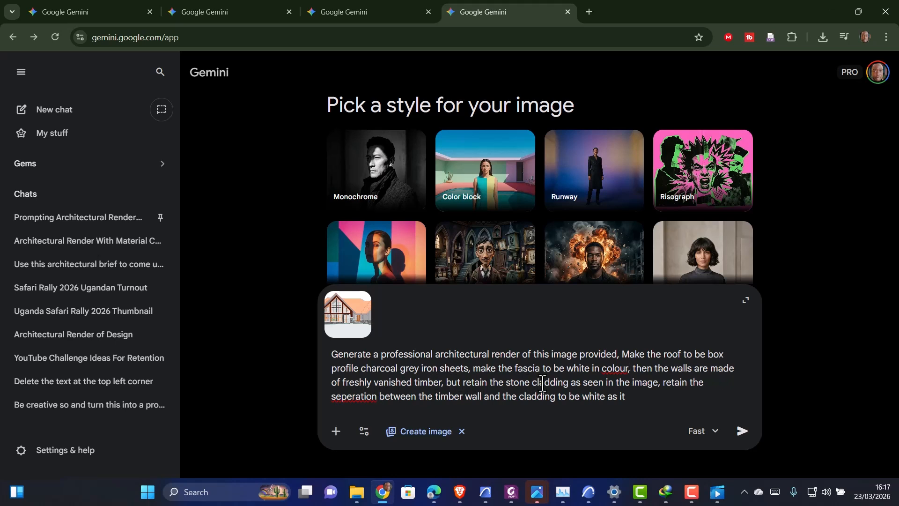
Correct the misspelt 'seperation' in the prompt to 'separation'
{"action": "right_click", "coordinate": [365, 397]}
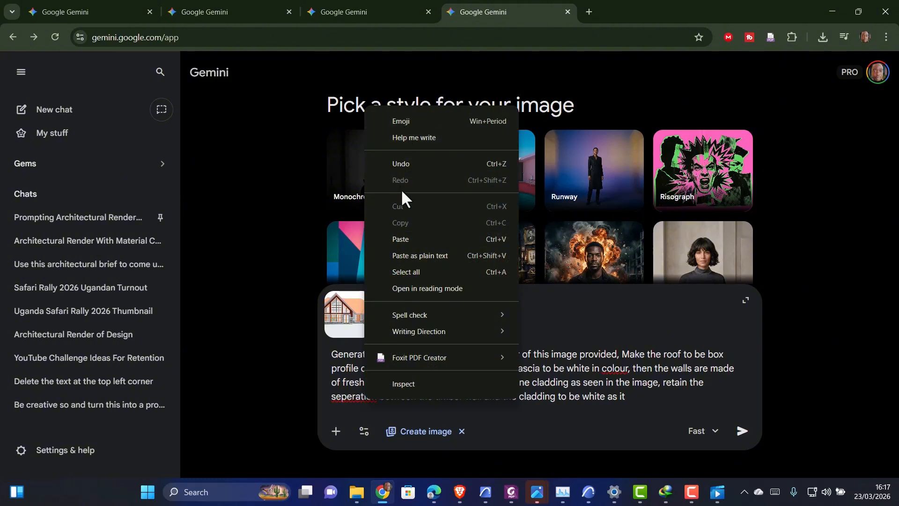
{"action": "left_click", "coordinate": [348, 401]}
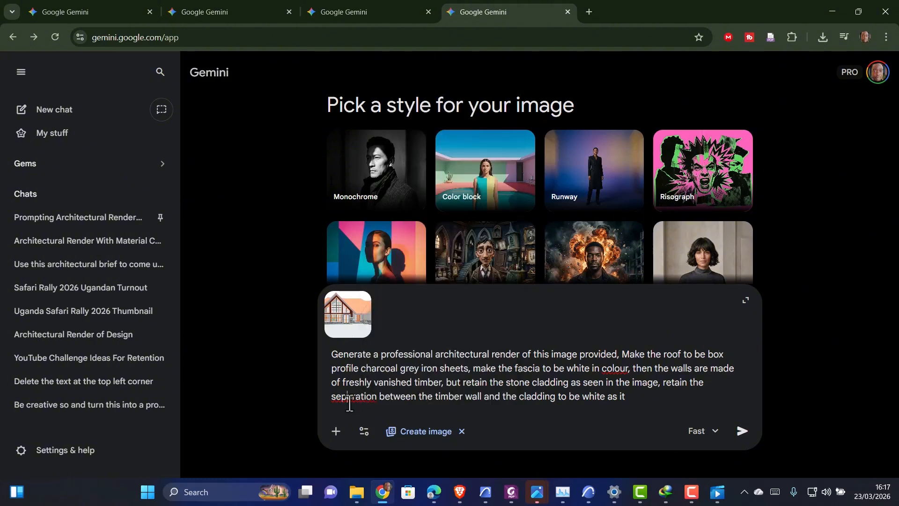
{"action": "right_click", "coordinate": [350, 402]}
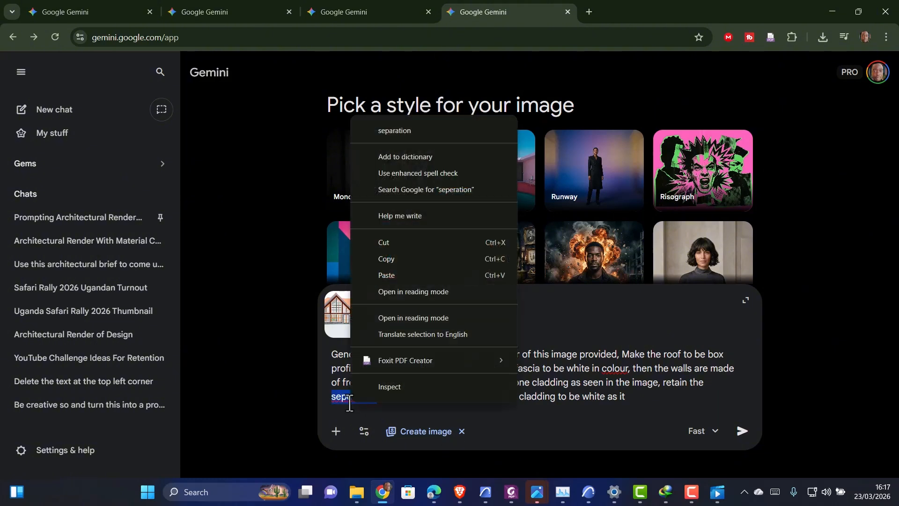
{"action": "left_click", "coordinate": [387, 134]}
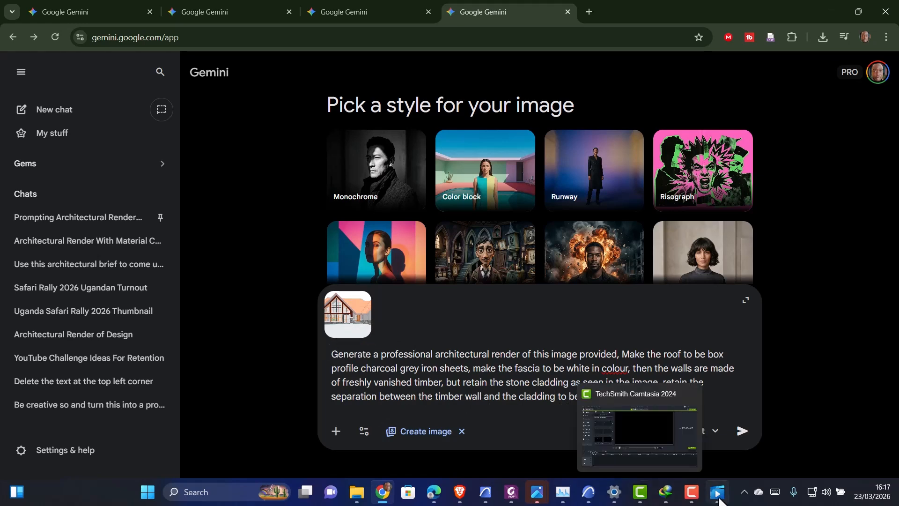
Review tutorial.png and append ', add a good landscaping' to the end of the prompt
{"action": "mouse_move", "coordinate": [537, 492]}
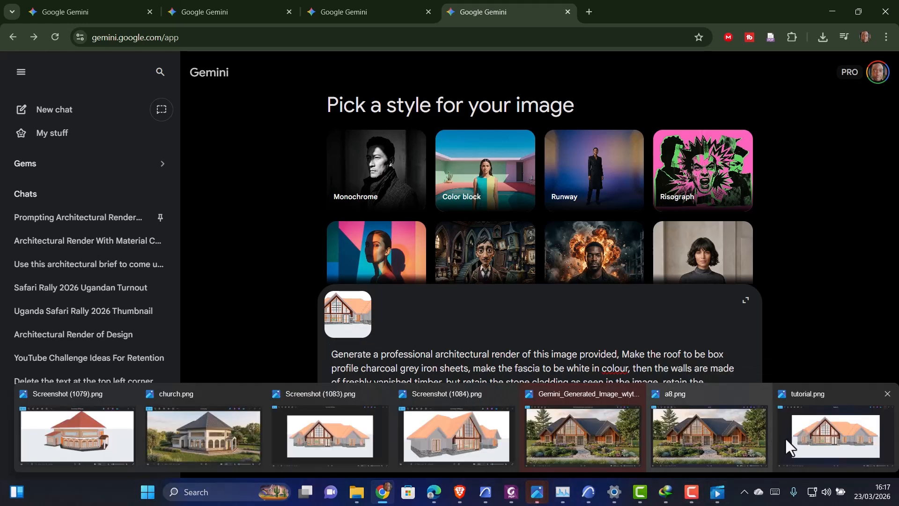
{"action": "left_click", "coordinate": [786, 437]}
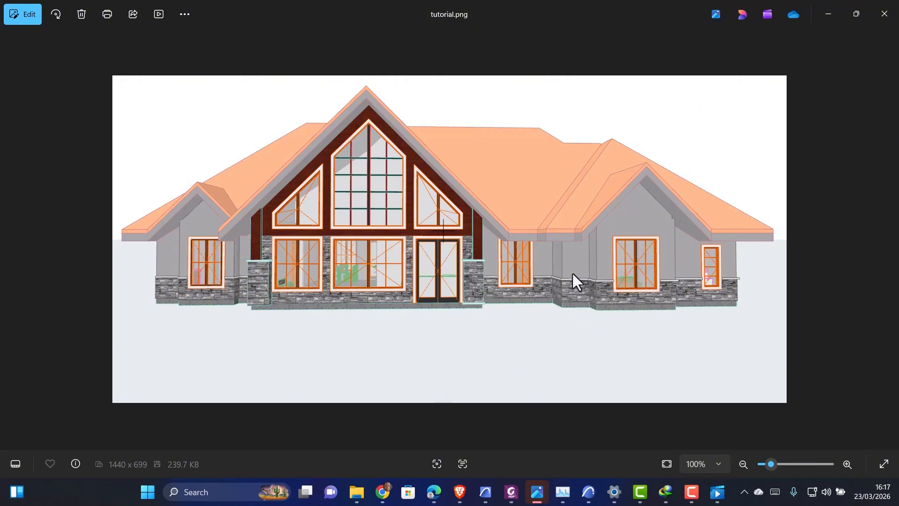
{"action": "left_click", "coordinate": [821, 14]}
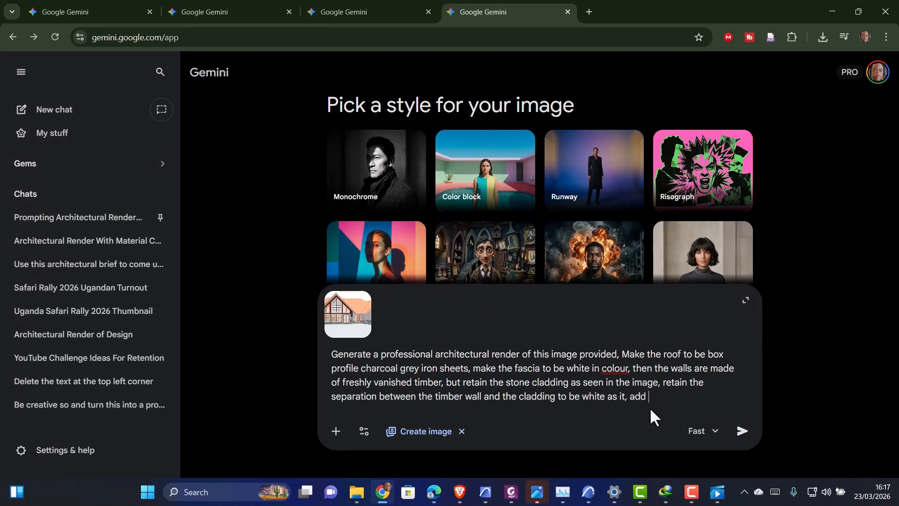
{"action": "type", "text": "ood la"}
{"action": "type", "text": "ndscapi"}
{"action": "type", "text": "ng"}
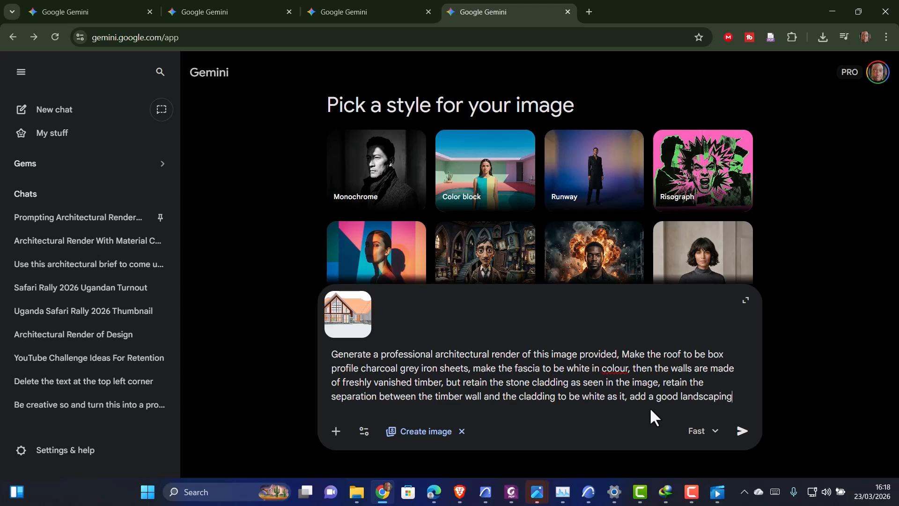
Examine the house model's 3D view in ArchiCAD and return to Gemini
{"action": "left_click", "coordinate": [588, 492]}
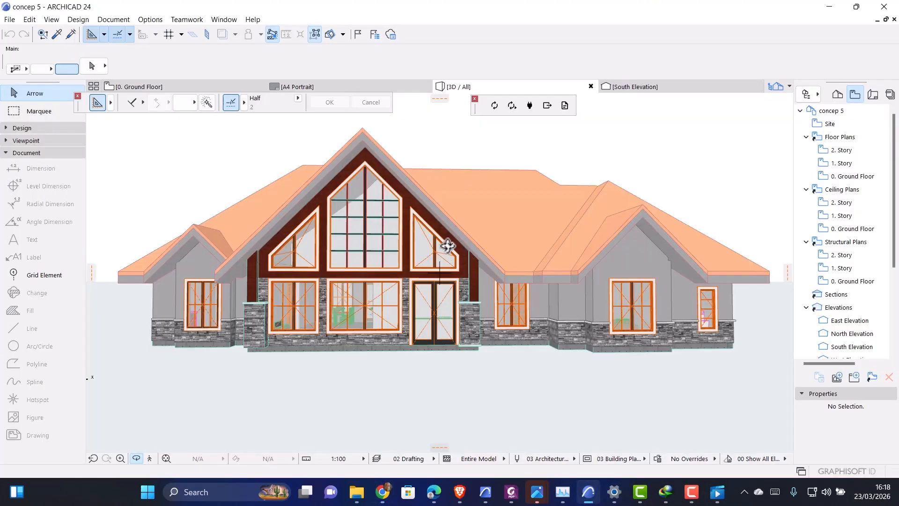
{"action": "scroll", "coordinate": [447, 244], "scroll_direction": "down", "scroll_amount": 5}
{"action": "left_click_drag", "start_coordinate": [431, 313], "coordinate": [346, 331]}
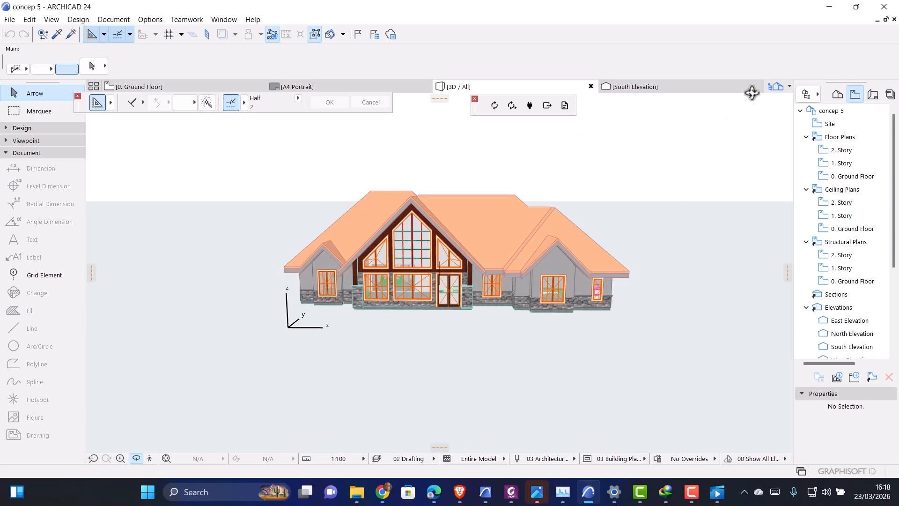
{"action": "left_click", "coordinate": [829, 7]}
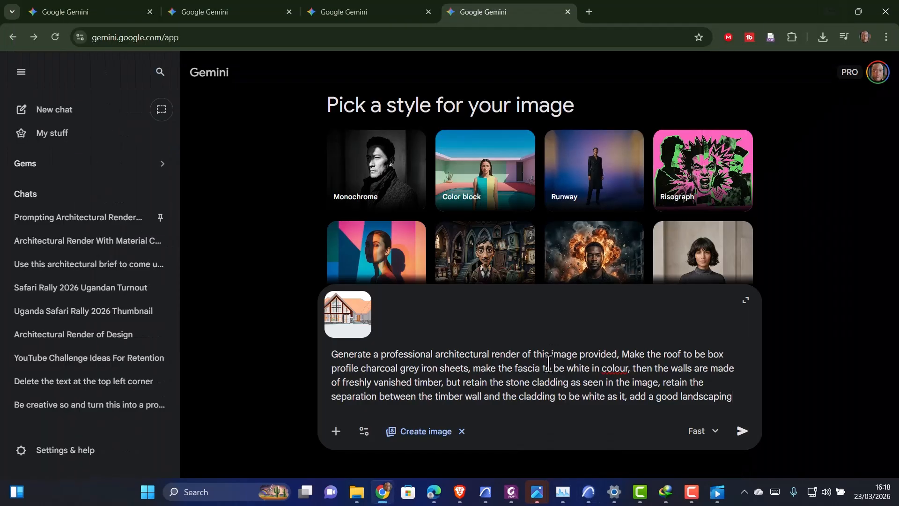
Submit the prompt to generate the render and switch the model mode to Pro
{"action": "left_click", "coordinate": [741, 430]}
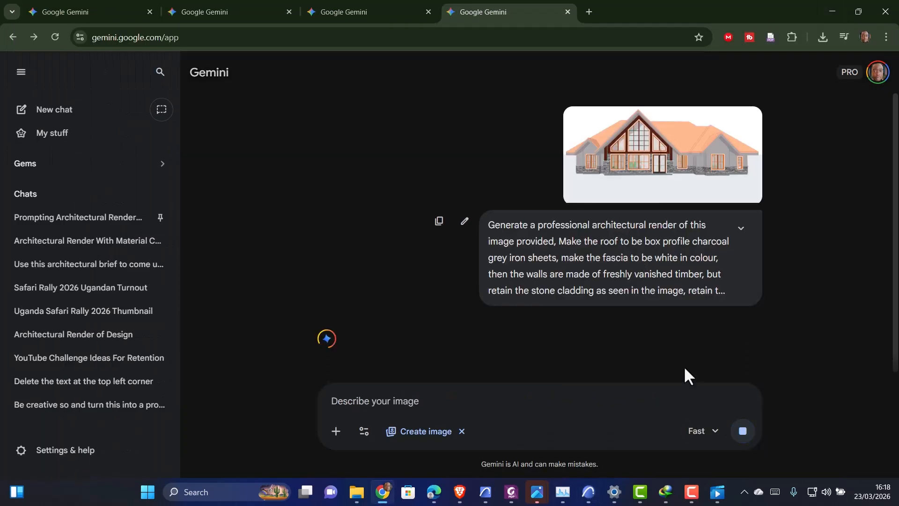
{"action": "left_click", "coordinate": [710, 433]}
{"action": "left_click", "coordinate": [723, 403]}
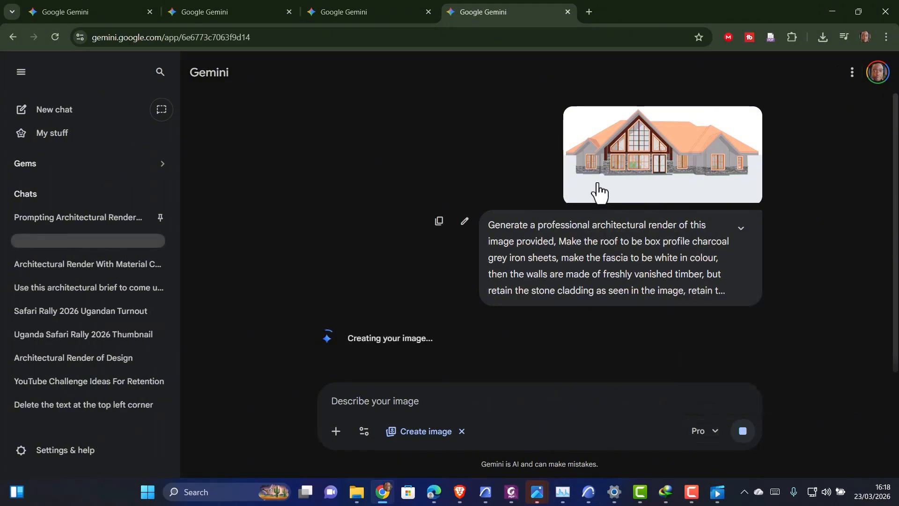
Browse earlier Gemini chats in another tab while the image generates, and return to view the generated render
{"action": "scroll", "coordinate": [503, 358], "scroll_direction": "down", "scroll_amount": 1}
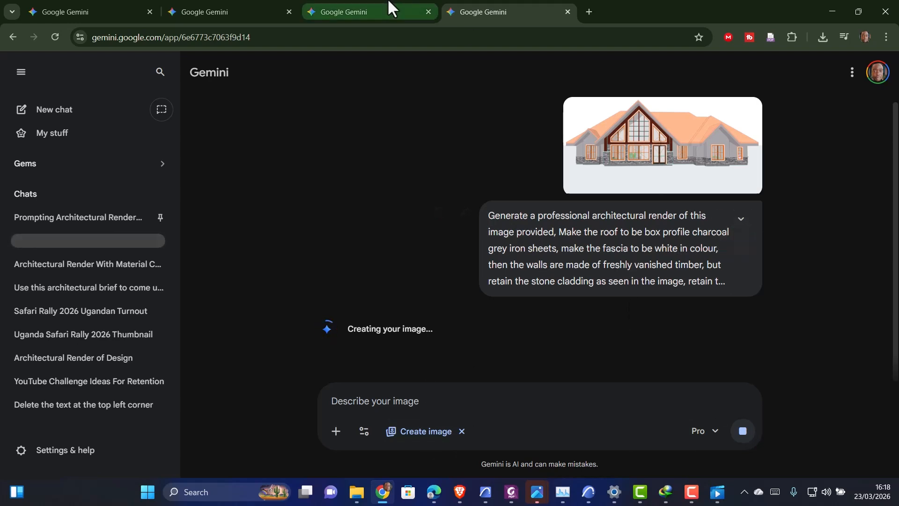
{"action": "left_click", "coordinate": [377, 9]}
{"action": "scroll", "coordinate": [493, 262], "scroll_direction": "down", "scroll_amount": 1}
{"action": "scroll", "coordinate": [493, 253], "scroll_direction": "down", "scroll_amount": 2}
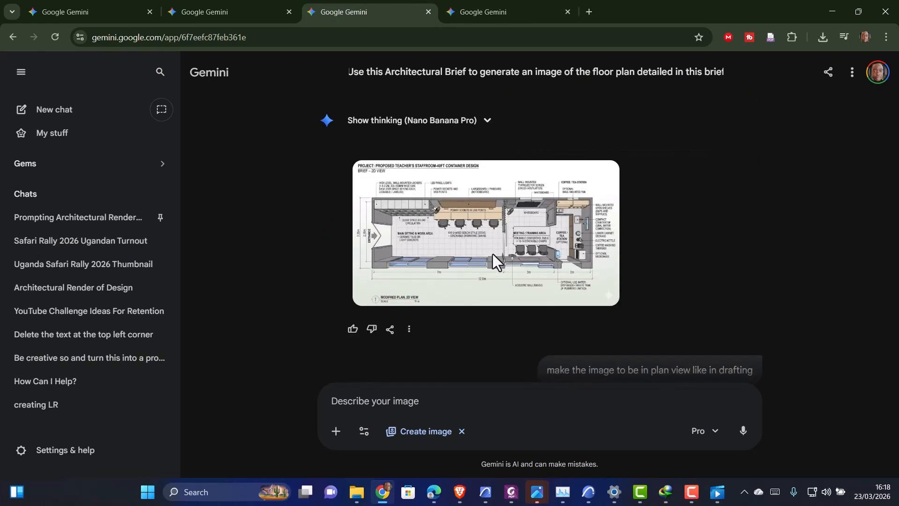
{"action": "mouse_move", "coordinate": [493, 254]}
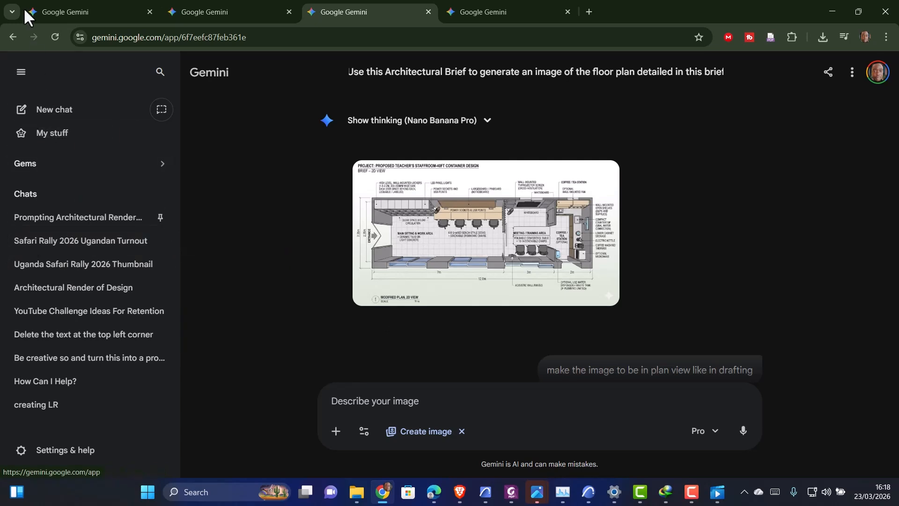
{"action": "left_click", "coordinate": [53, 38]}
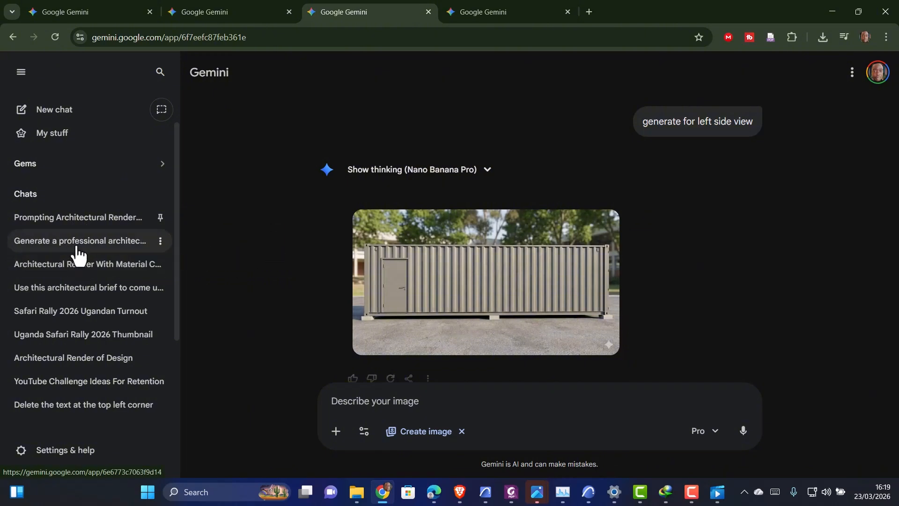
{"action": "left_click", "coordinate": [77, 247]}
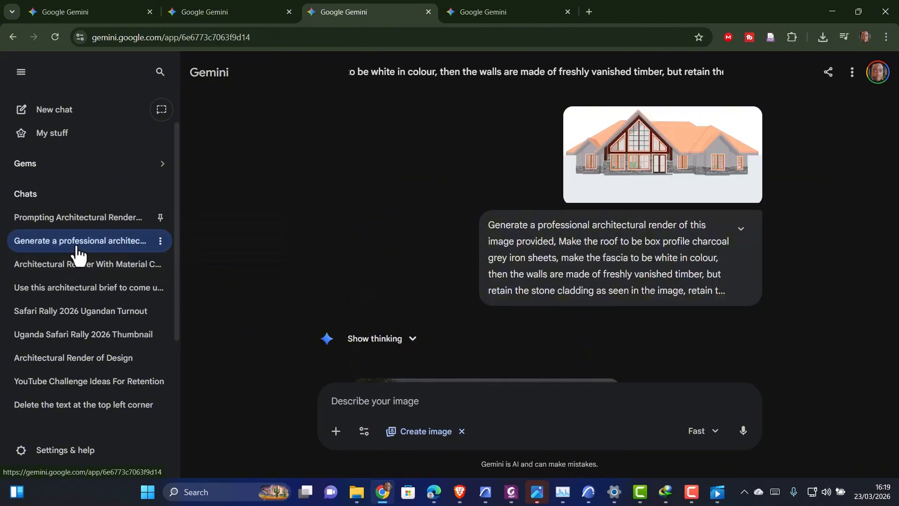
{"action": "left_click", "coordinate": [77, 271]}
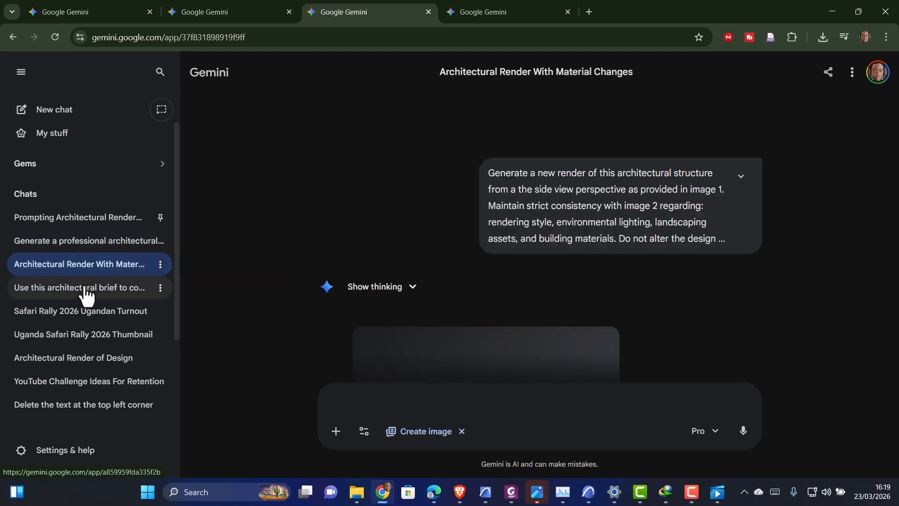
{"action": "left_click", "coordinate": [55, 290]}
{"action": "left_click", "coordinate": [504, 1]}
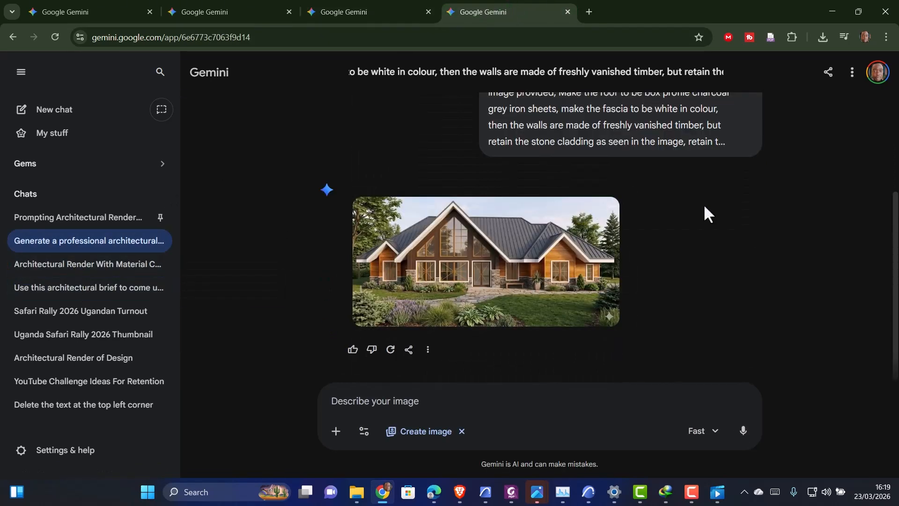
Open the generated render full size, dismissing the download-manager pop-up, and return to the chat
{"action": "left_click", "coordinate": [458, 271]}
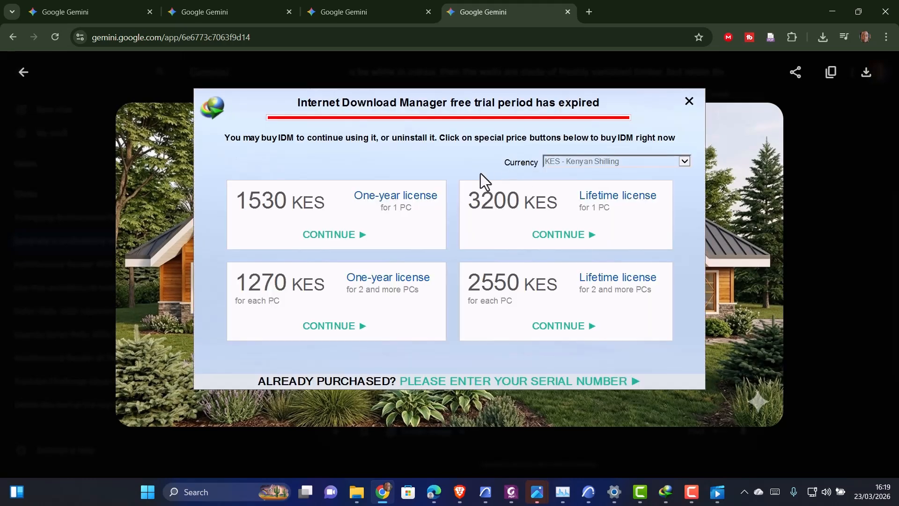
{"action": "left_click", "coordinate": [689, 102]}
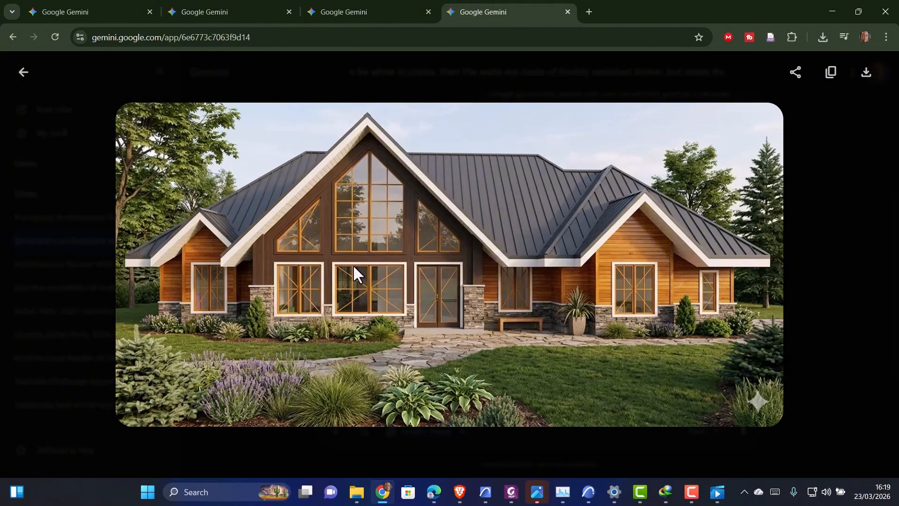
{"action": "left_click", "coordinate": [23, 72]}
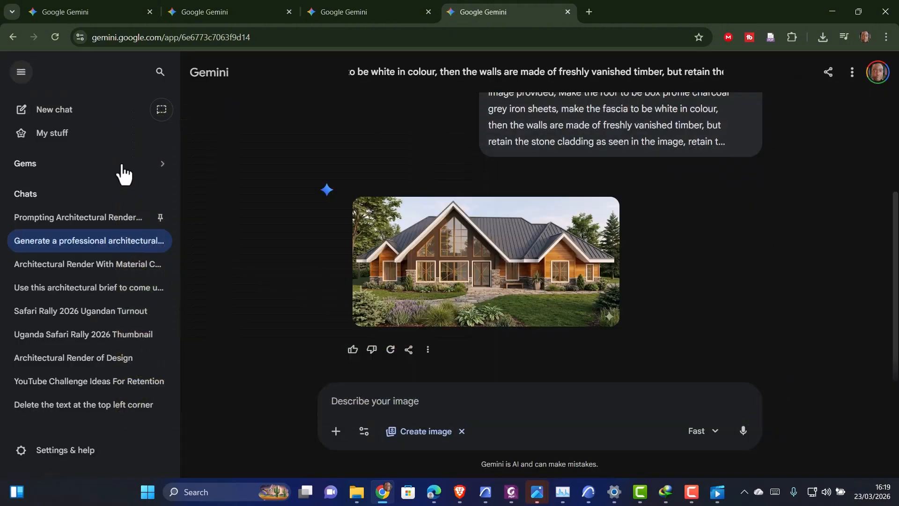
{"action": "left_click", "coordinate": [508, 284]}
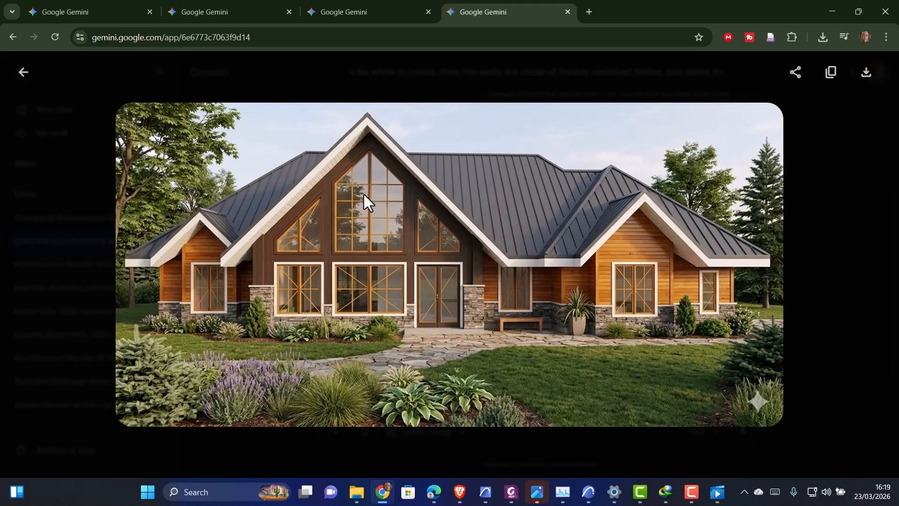
{"action": "left_click", "coordinate": [23, 72]}
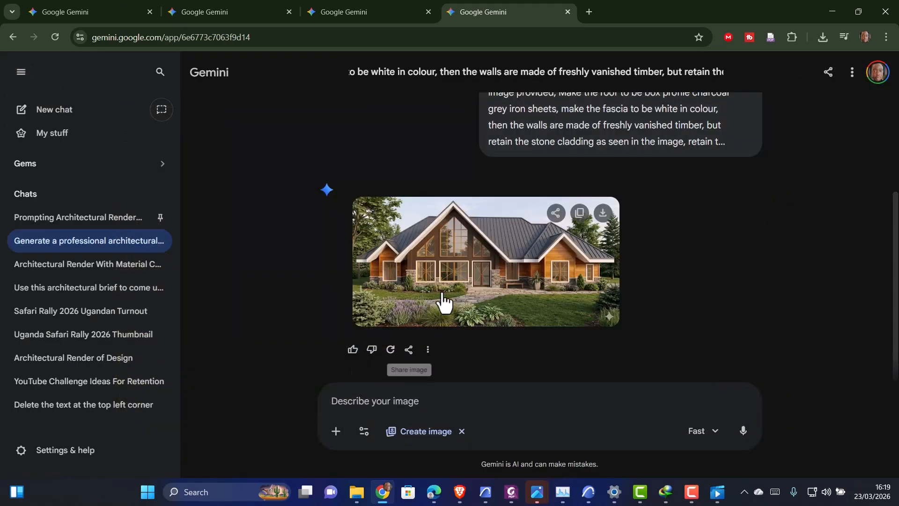
Write the follow-up prompt 'make the window to be black in colour' and switch the model to Pro
{"action": "scroll", "coordinate": [456, 262], "scroll_direction": "up", "scroll_amount": 3}
{"action": "scroll", "coordinate": [451, 291], "scroll_direction": "down", "scroll_amount": 3}
{"action": "left_click", "coordinate": [375, 400]}
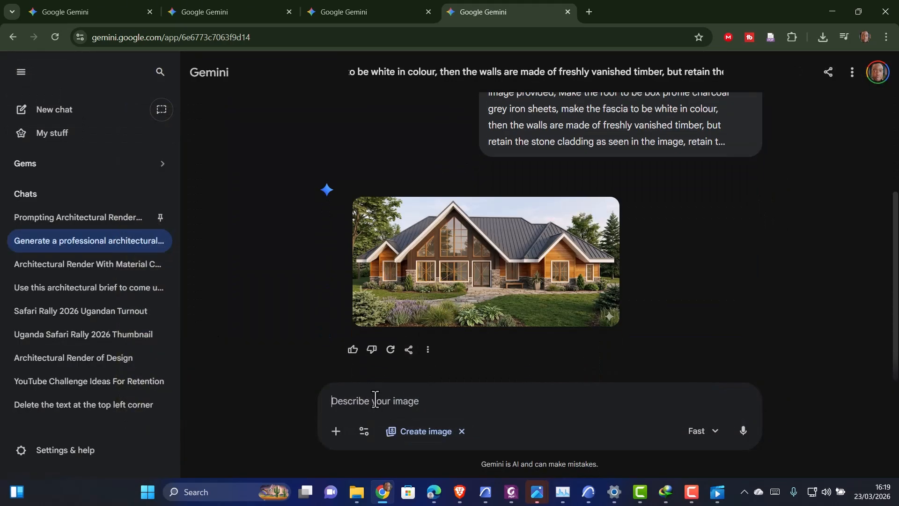
{"action": "type", "text": "make the w"}
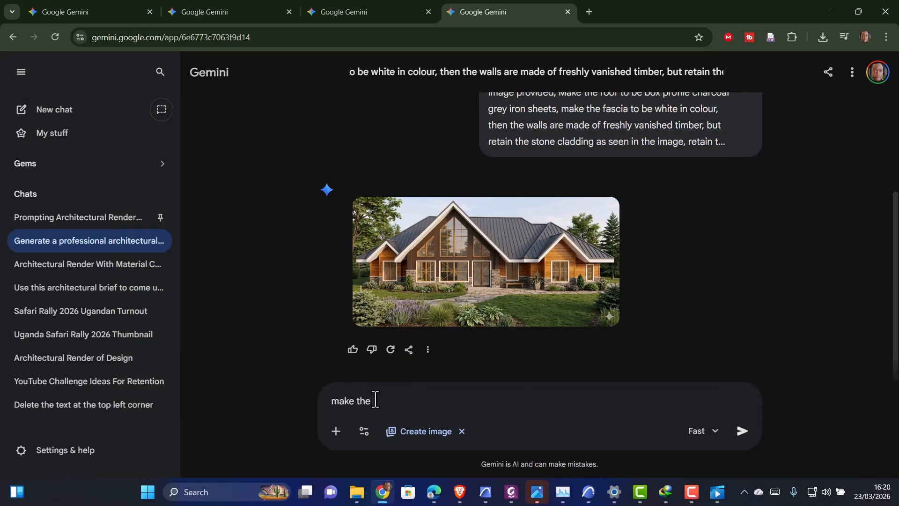
{"action": "type", "text": "indow to be balc in "}
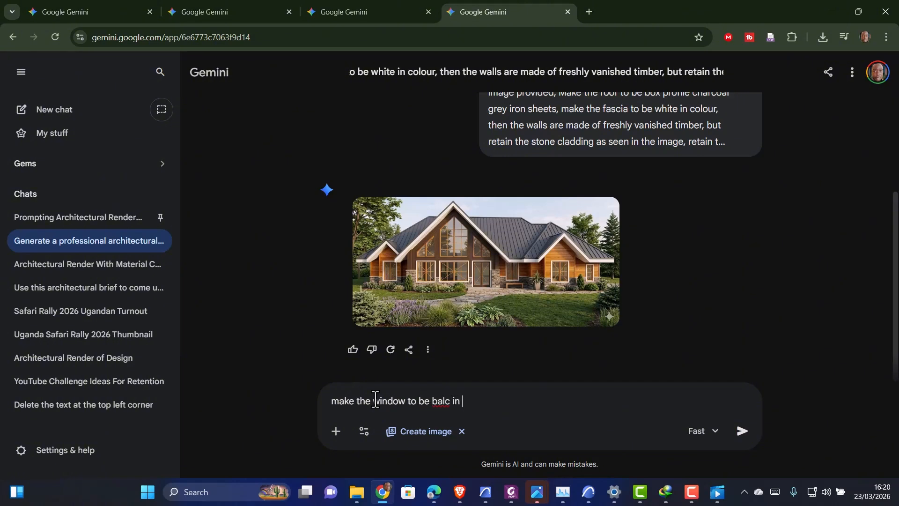
{"action": "type", "text": "retain"}
{"action": "left_click", "coordinate": [334, 401]}
{"action": "type", "text": "retain"}
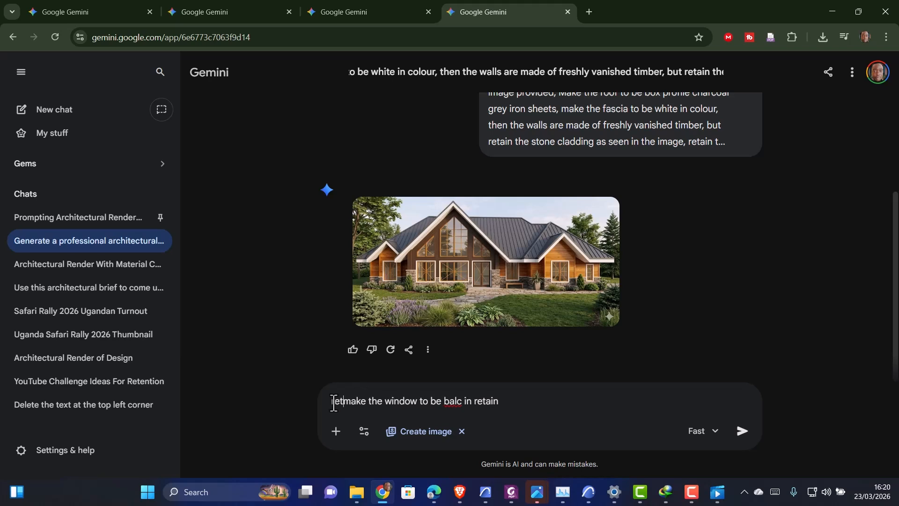
{"action": "key", "text": "BackSpace"}
{"action": "key", "text": "BackSpace"}
{"action": "key", "text": "BackSpace"}
{"action": "key", "text": "BackSpace"}
{"action": "key", "text": "BackSpace"}
{"action": "key", "text": "BackSpace"}
{"action": "key", "text": "BackSpace"}
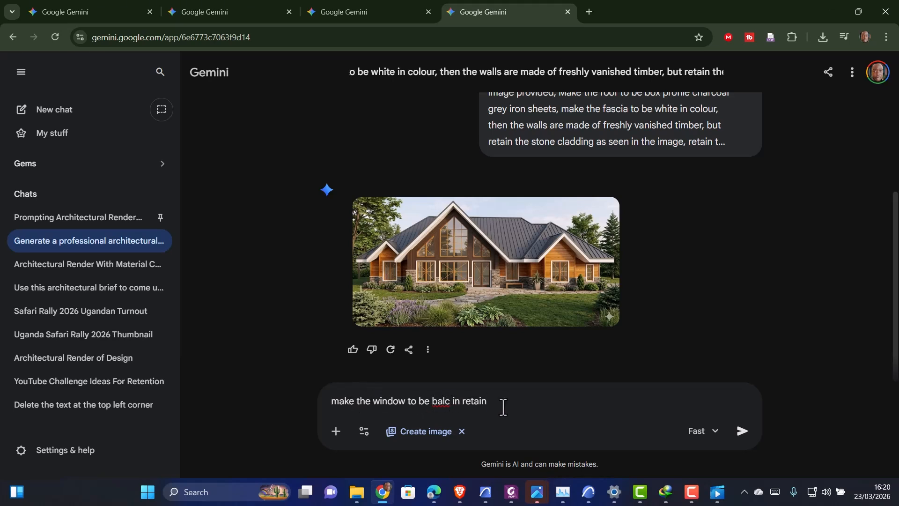
{"action": "left_click_drag", "start_coordinate": [488, 409], "coordinate": [433, 410]}
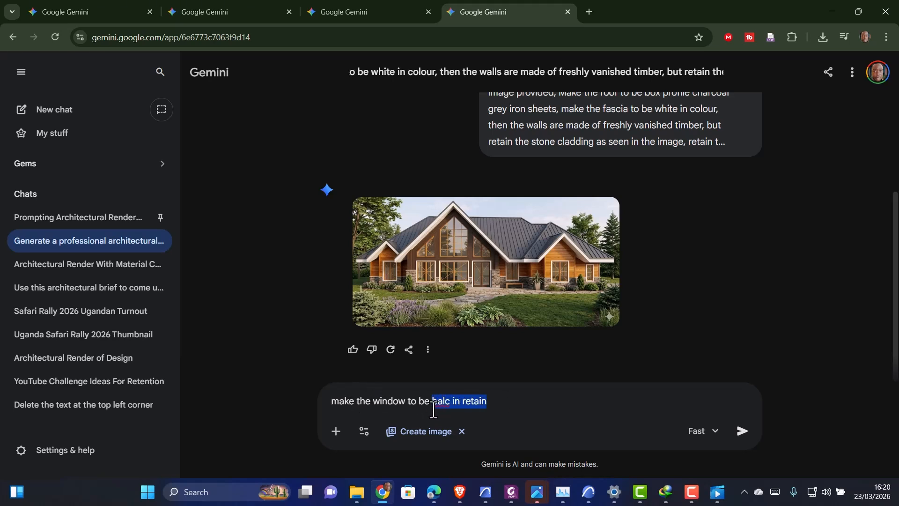
{"action": "type", "text": "bal"}
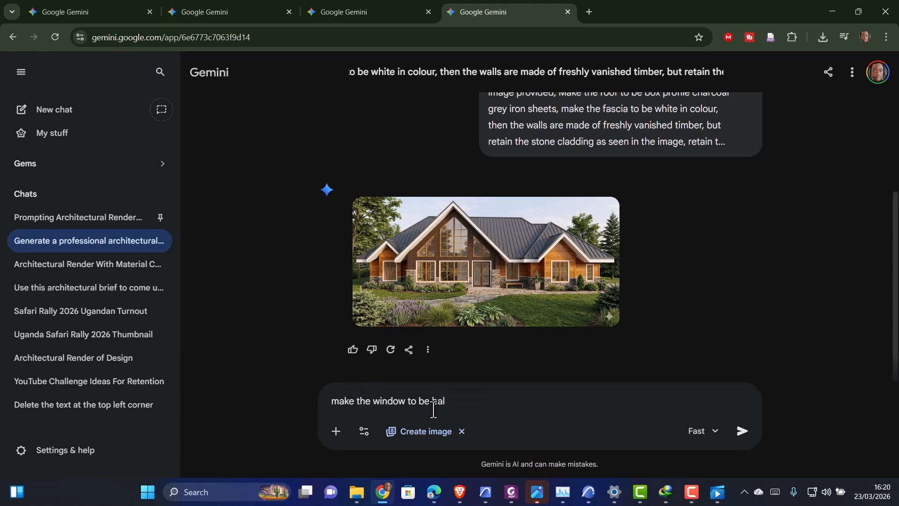
{"action": "key", "text": "BackSpace"}
{"action": "key", "text": "BackSpace"}
{"action": "type", "text": "lack"}
{"action": "left_click", "coordinate": [700, 430]}
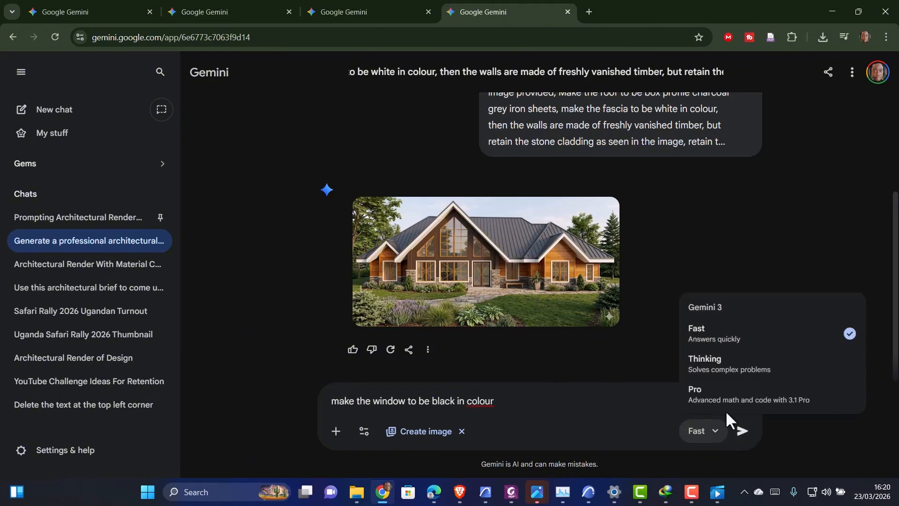
{"action": "left_click", "coordinate": [728, 398]}
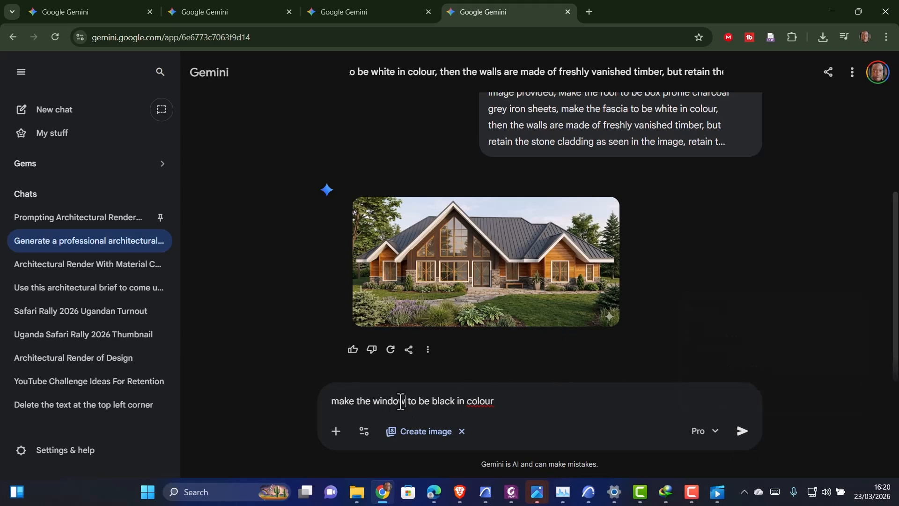
Insert 'frames' after 'window' in the prompt and submit it to generate the revised render
{"action": "left_click", "coordinate": [401, 401]}
{"action": "type", "text": "frames"}
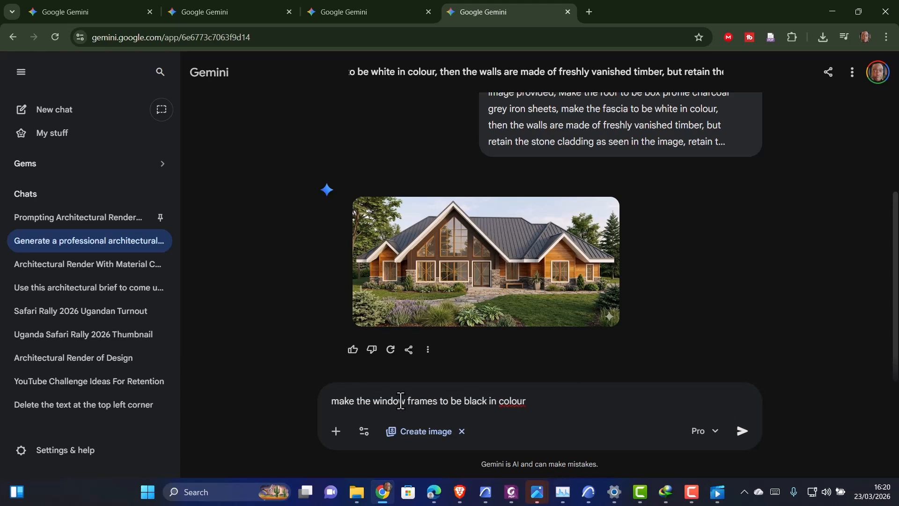
{"action": "mouse_move", "coordinate": [476, 293]}
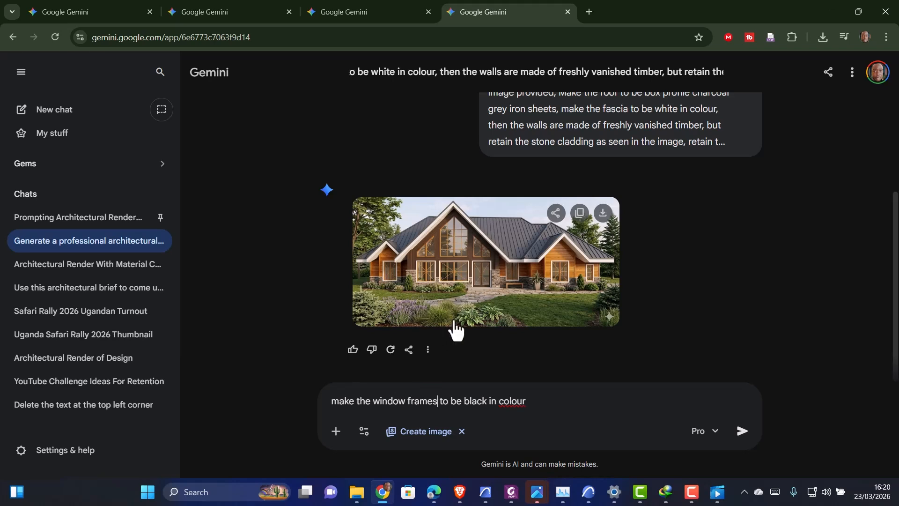
{"action": "left_click", "coordinate": [546, 408]}
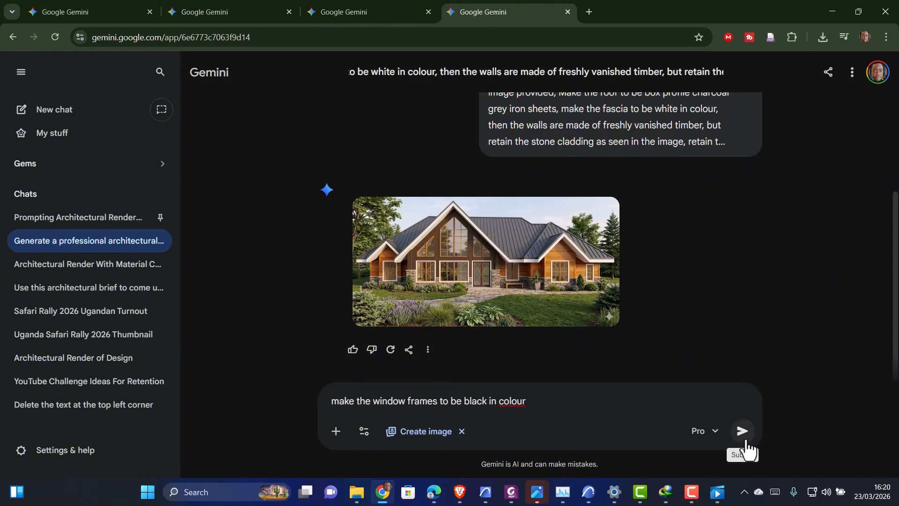
{"action": "left_click", "coordinate": [742, 430]}
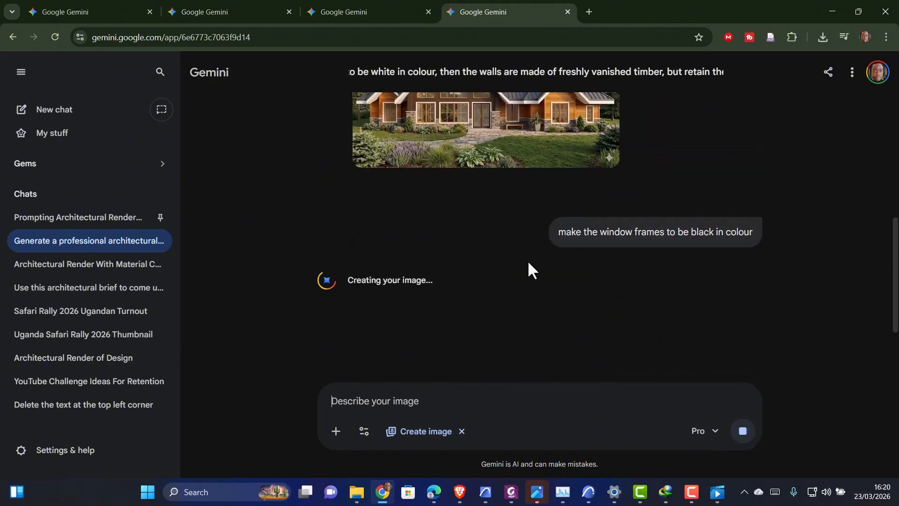
Open the previous render in the viewer and download it at full size
{"action": "left_click", "coordinate": [469, 137]}
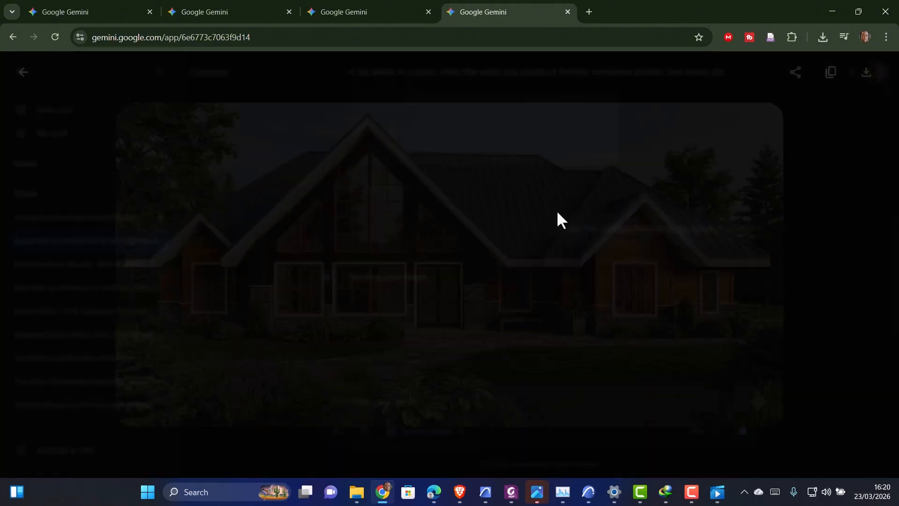
{"action": "left_click", "coordinate": [867, 80]}
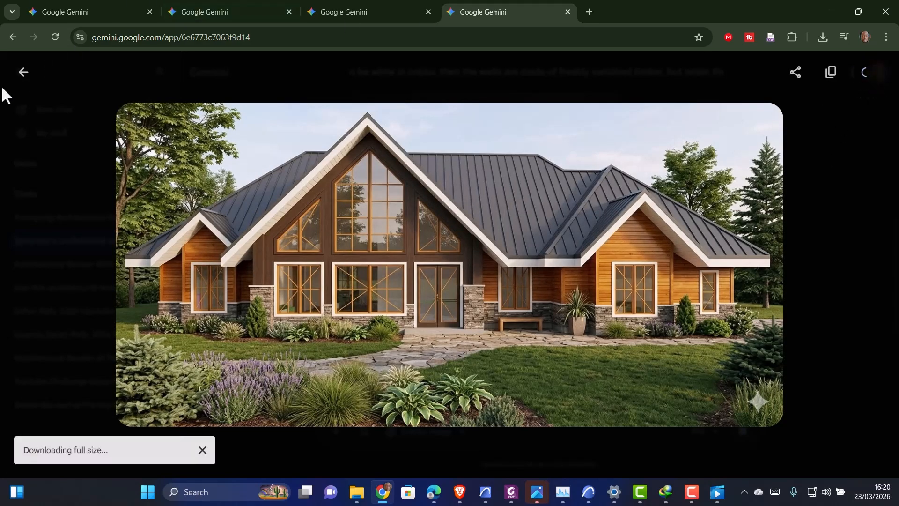
{"action": "left_click", "coordinate": [23, 74]}
{"action": "left_click", "coordinate": [509, 182]}
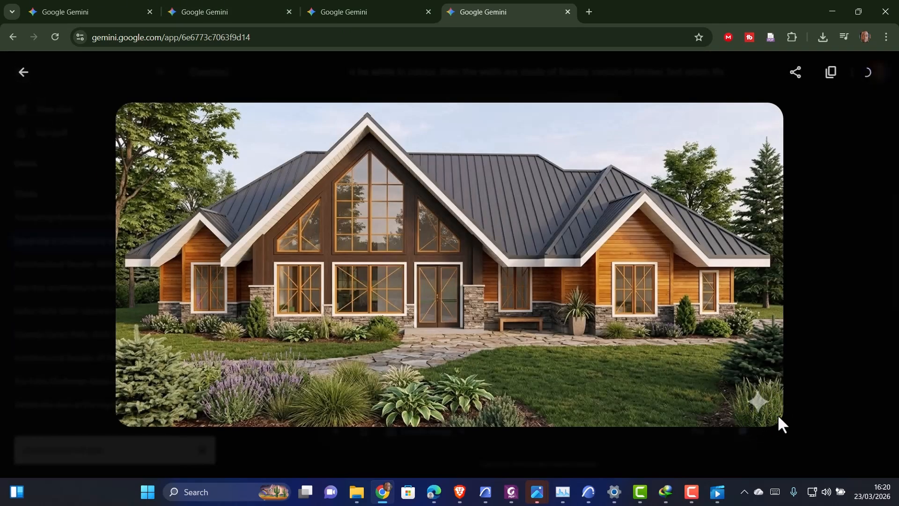
{"action": "left_click", "coordinate": [23, 74]}
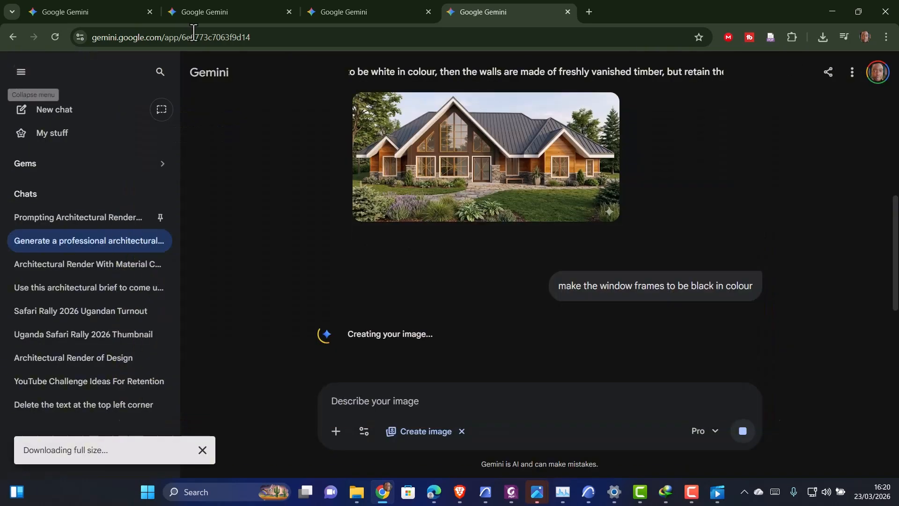
Switch to the floor-plan chat tab and open its generated floor plan image full size
{"action": "left_click", "coordinate": [341, 10]}
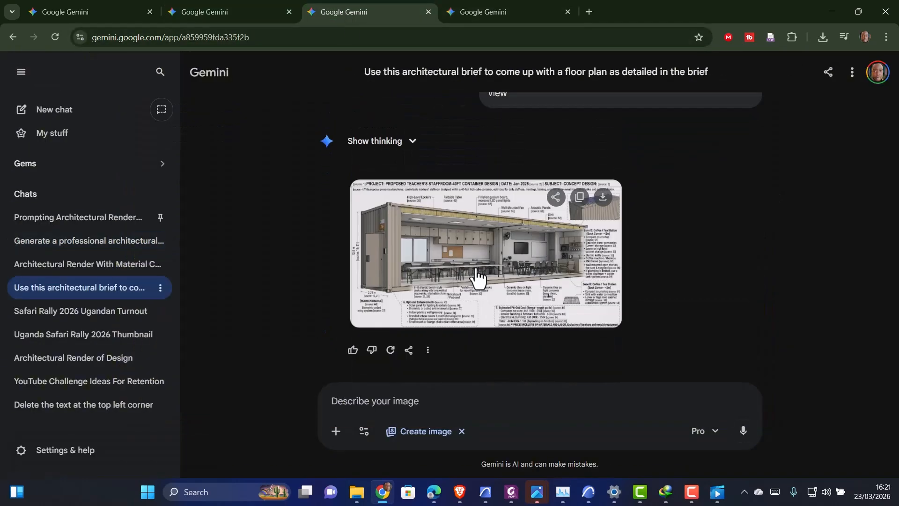
{"action": "scroll", "coordinate": [475, 262], "scroll_direction": "up", "scroll_amount": 8}
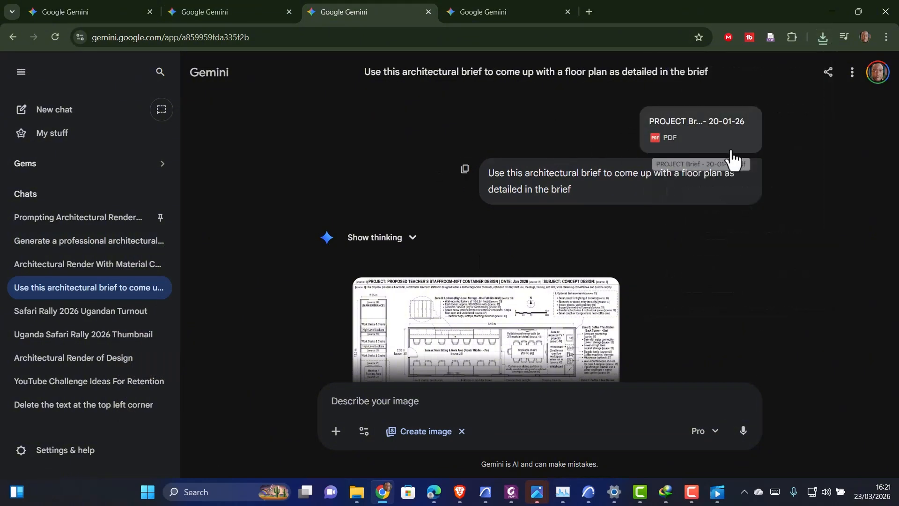
{"action": "left_click", "coordinate": [339, 431]}
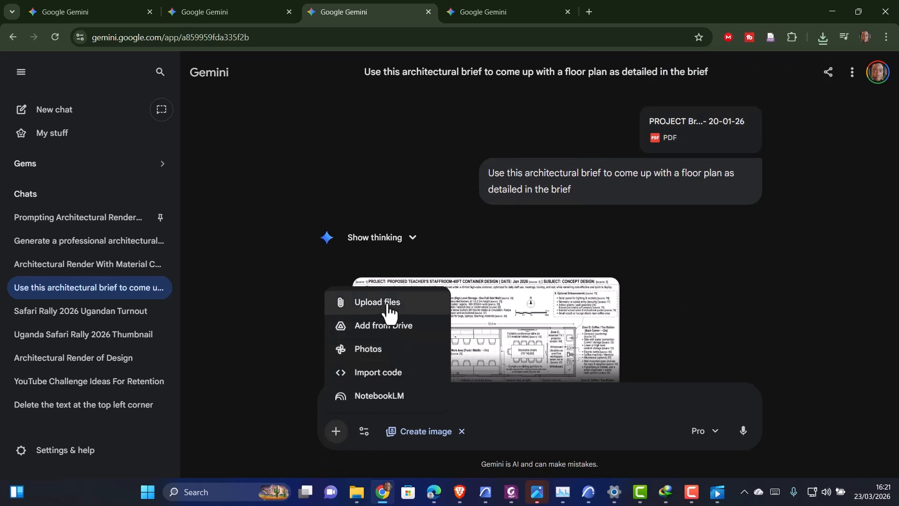
{"action": "left_click", "coordinate": [704, 283]}
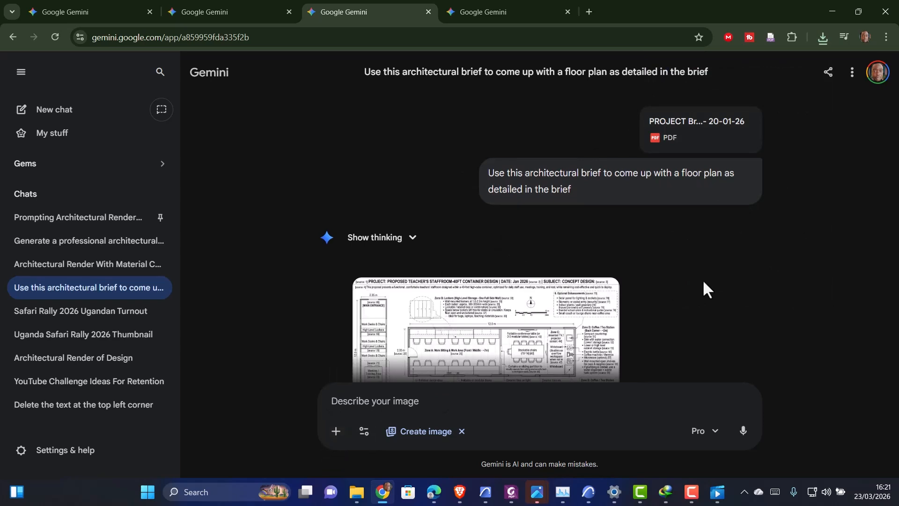
{"action": "scroll", "coordinate": [482, 234], "scroll_direction": "down", "scroll_amount": 4}
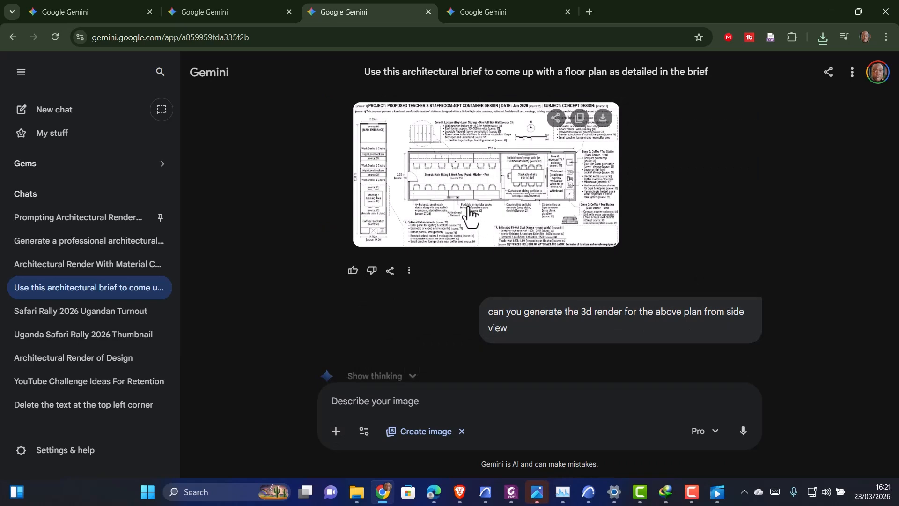
{"action": "left_click", "coordinate": [470, 215]}
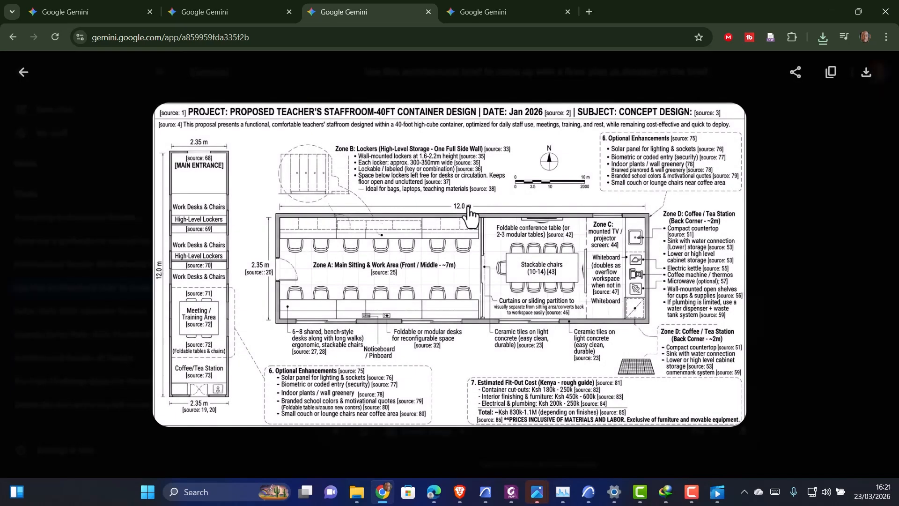